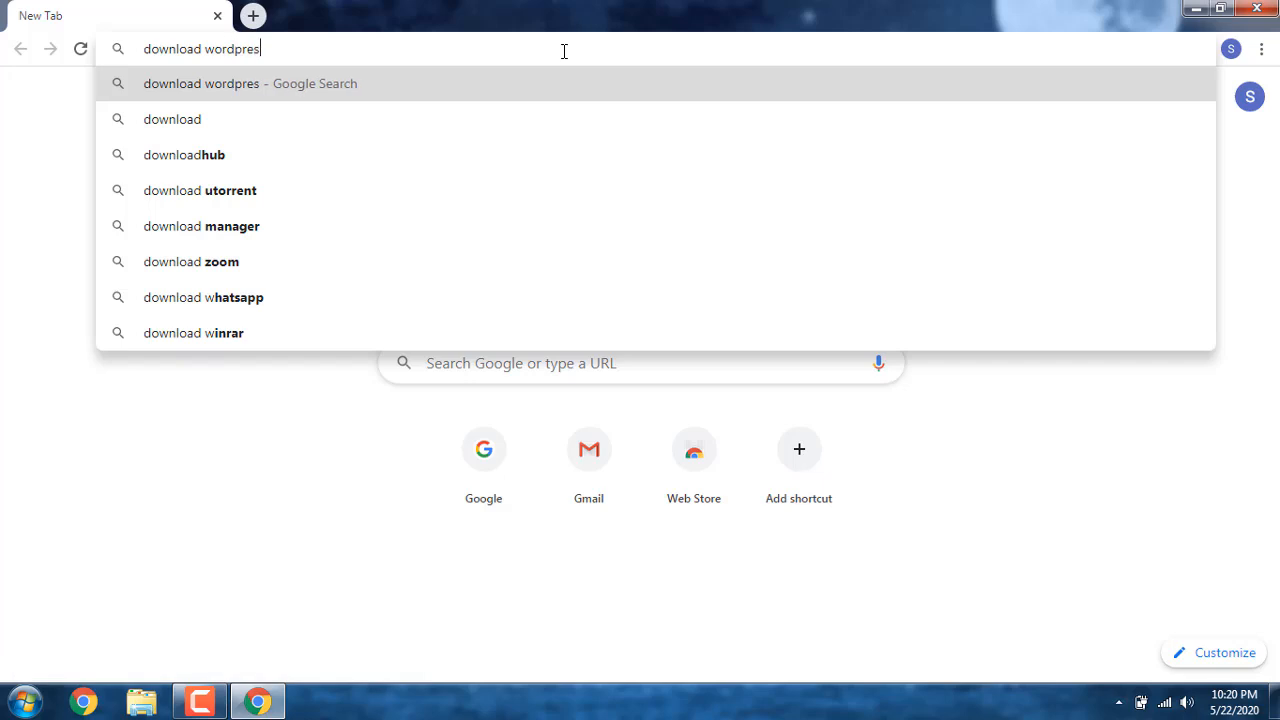
Step: Search the web for "download wordpress", download WordPress 5.4.1 from wordpress.org, and dismiss the thank-you message
key("Return")
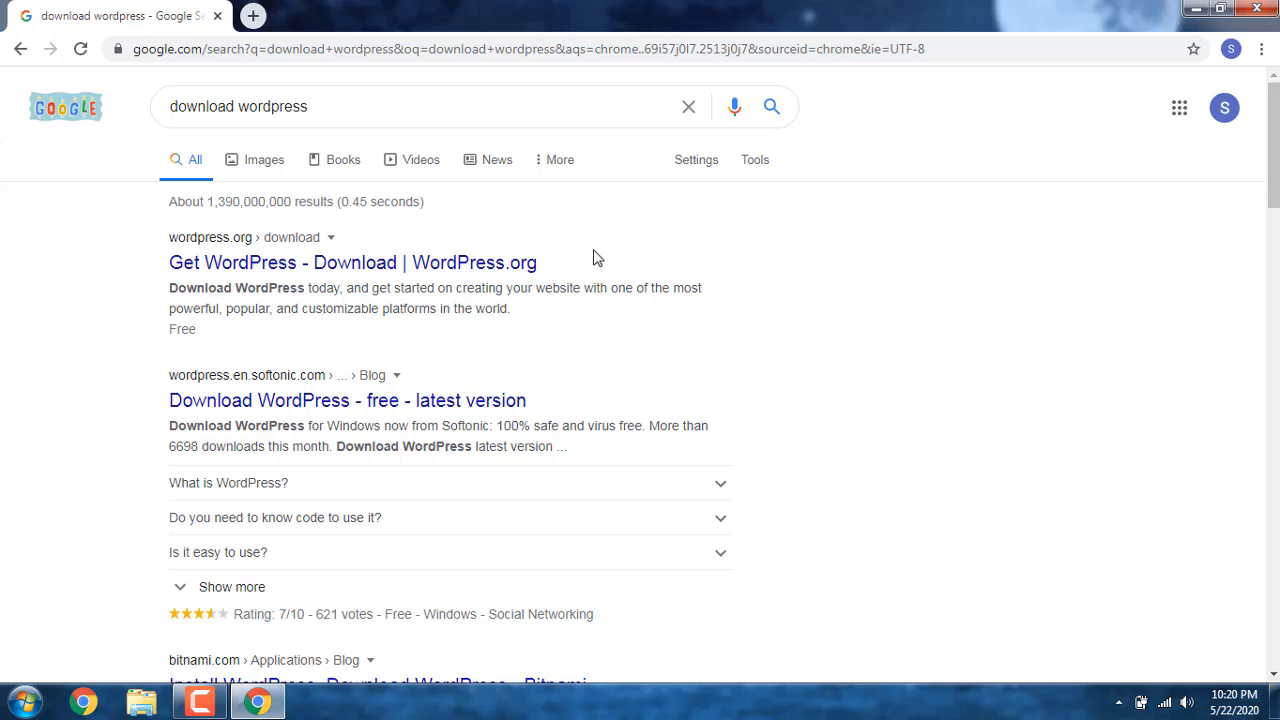
left_click(486, 270)
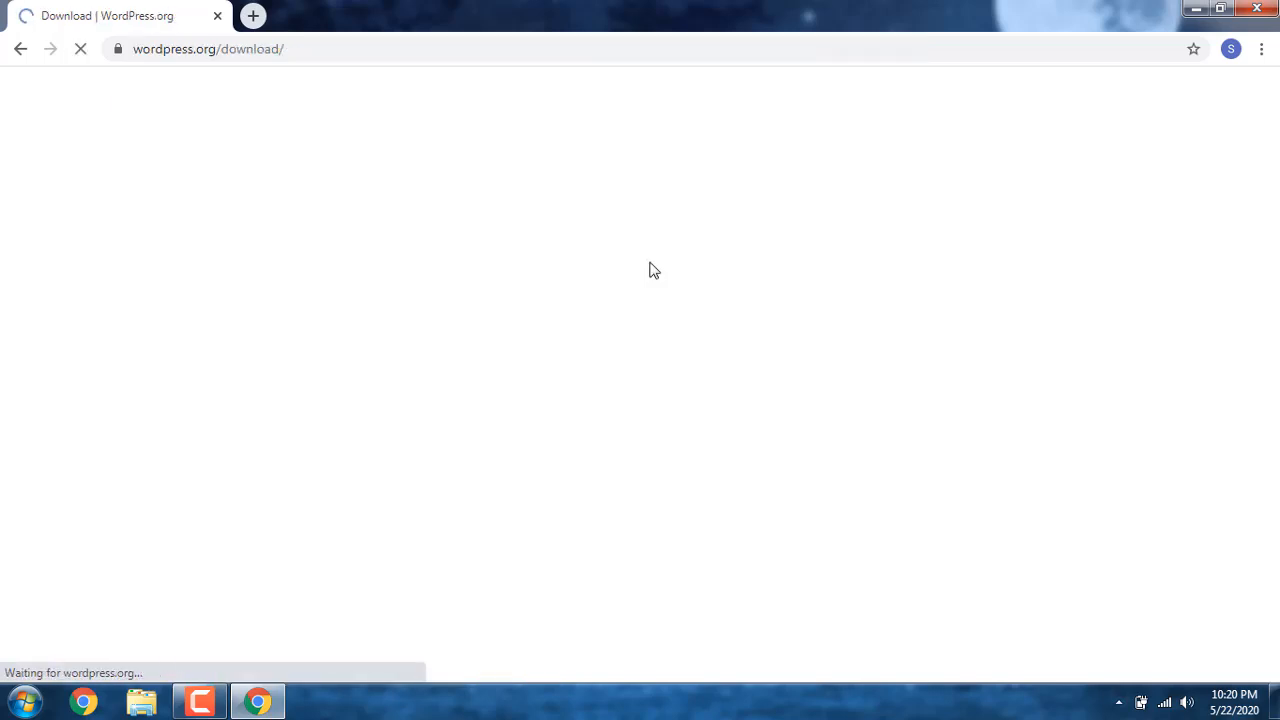
scroll(650, 268, "down", 2)
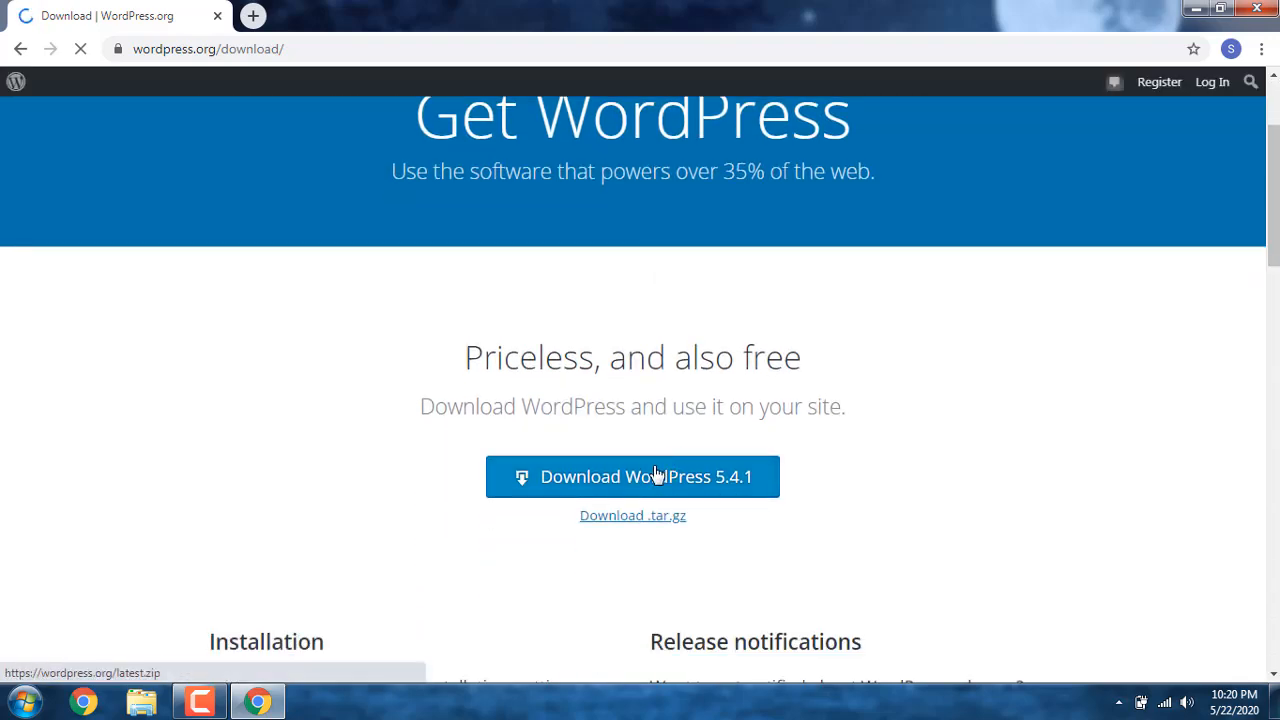
left_click(657, 479)
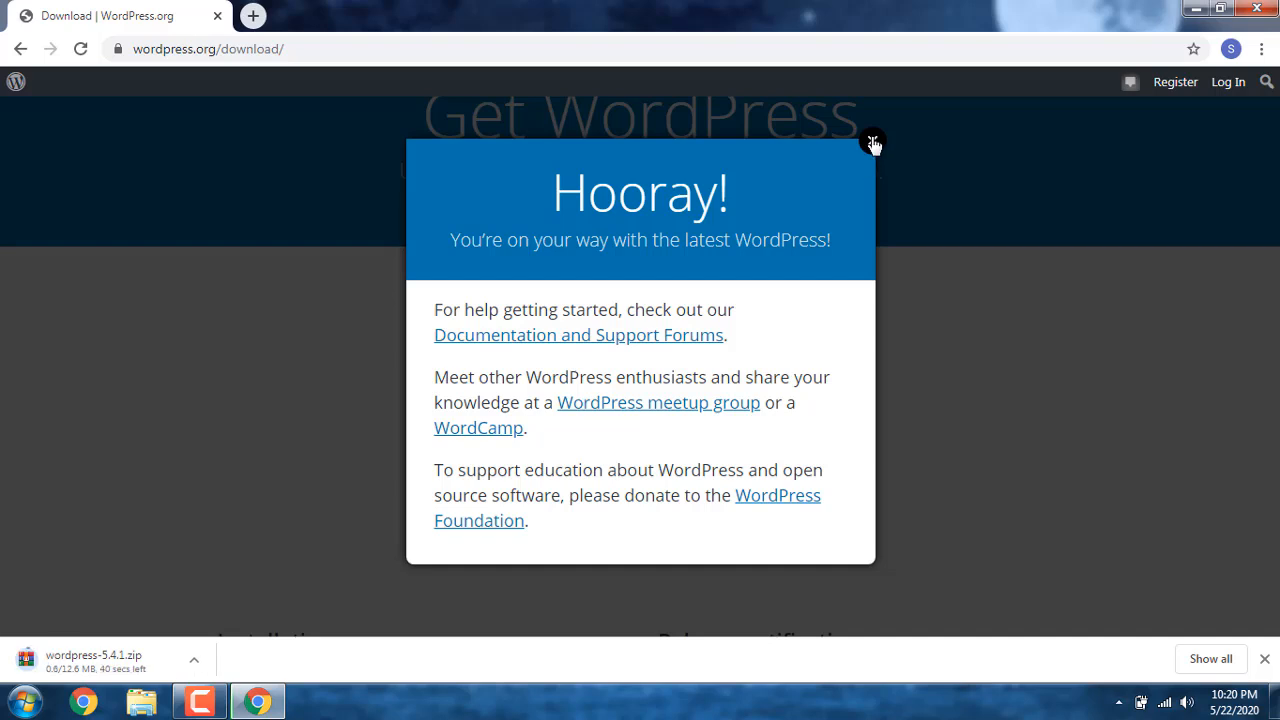
left_click(872, 141)
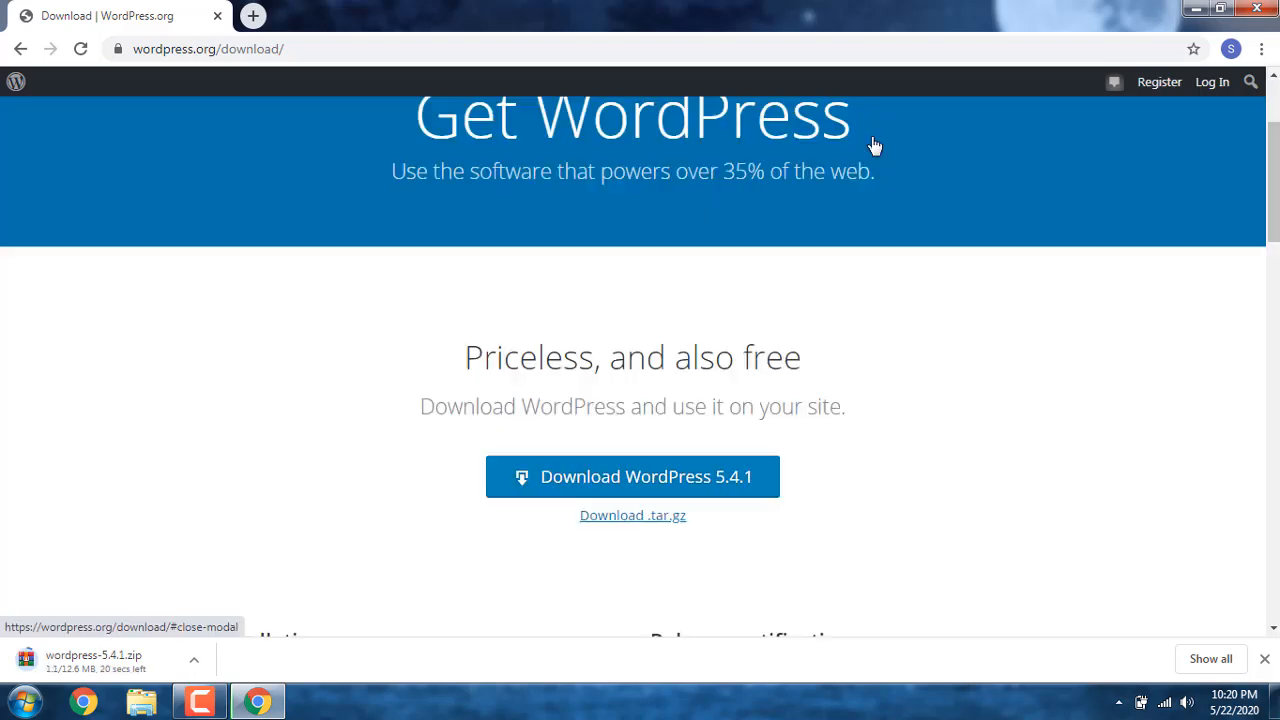
Step: Search for "download xampp" in a new tab and download the 64-bit XAMPP 7.4.6 Windows installer from apachefriends.org
left_click(254, 17)
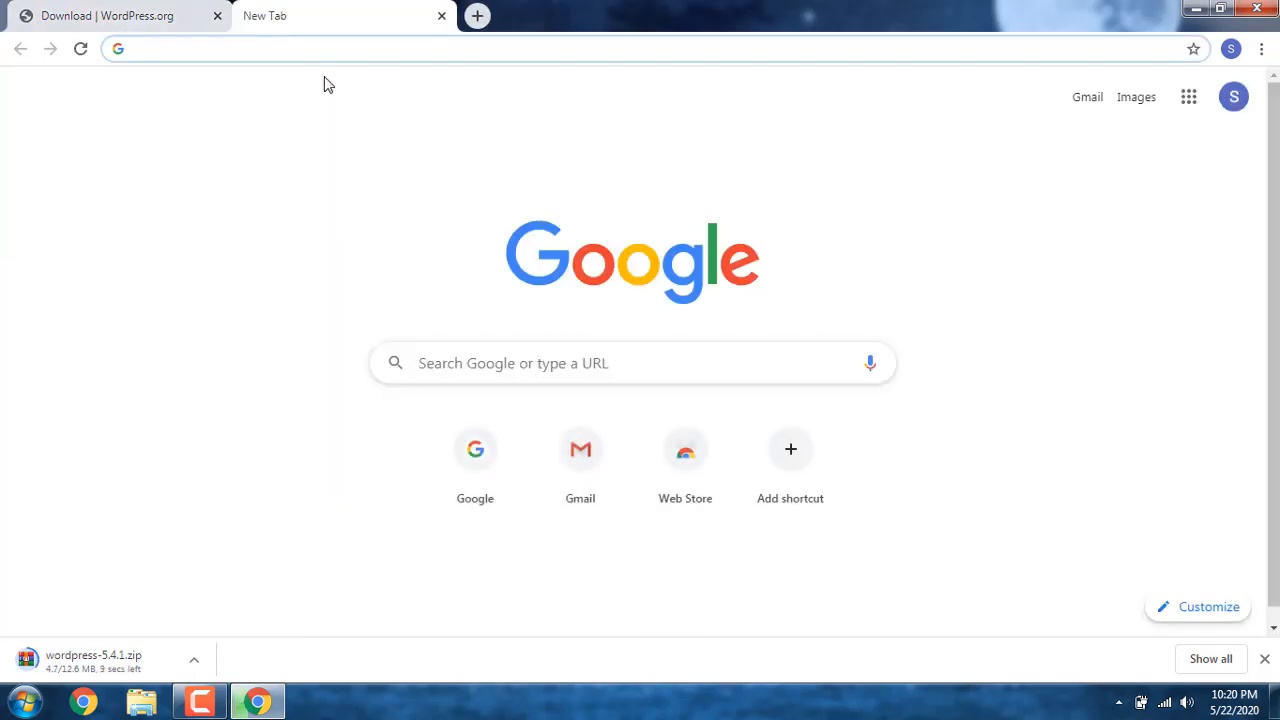
type("download xampp")
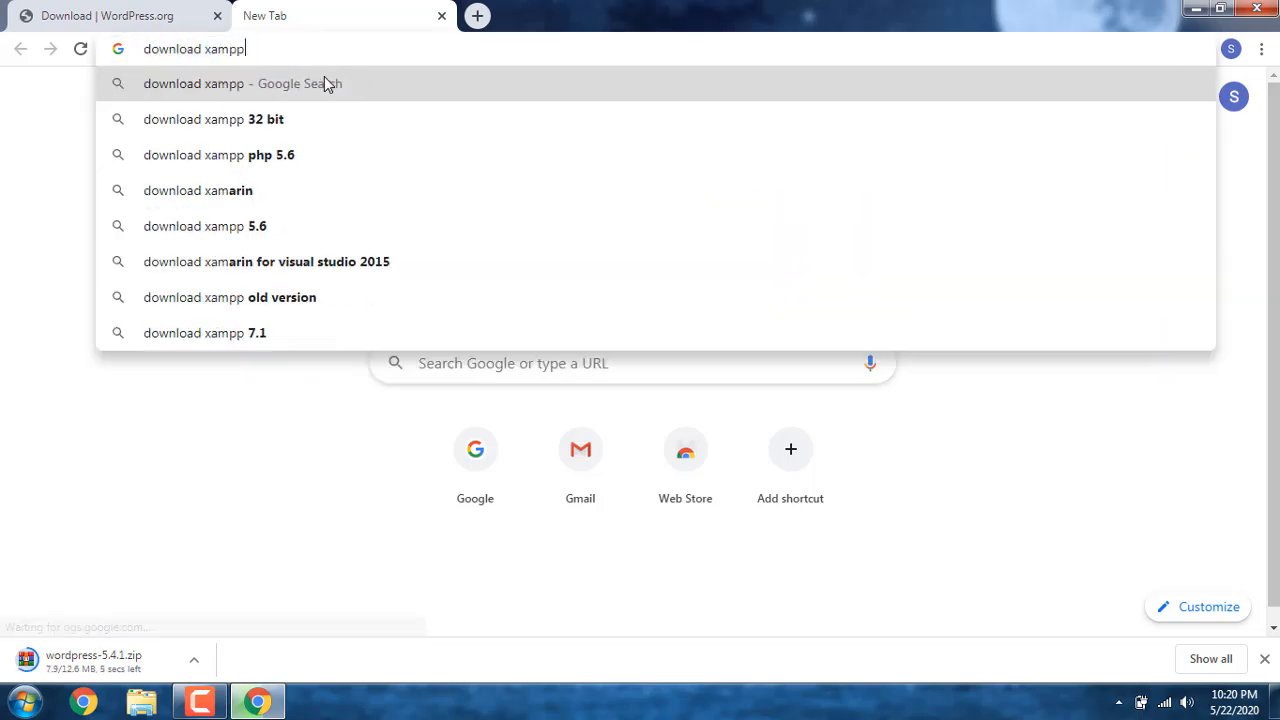
key("Return")
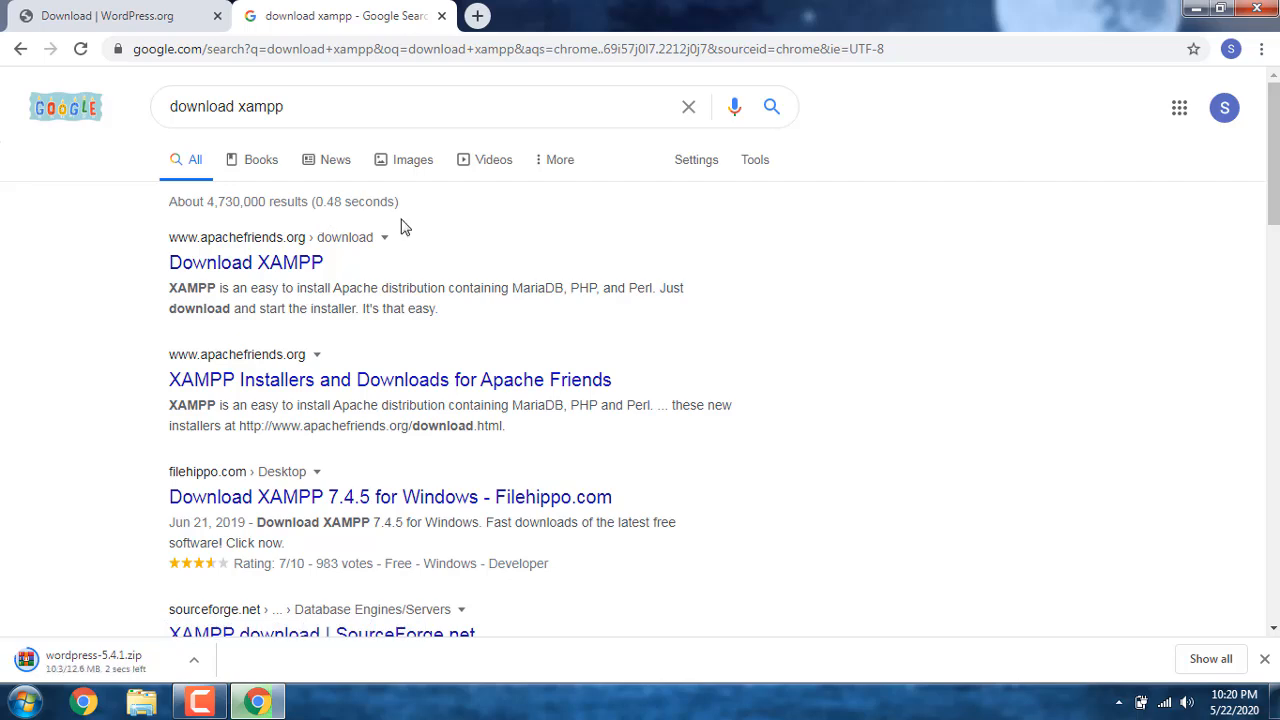
left_click(203, 257)
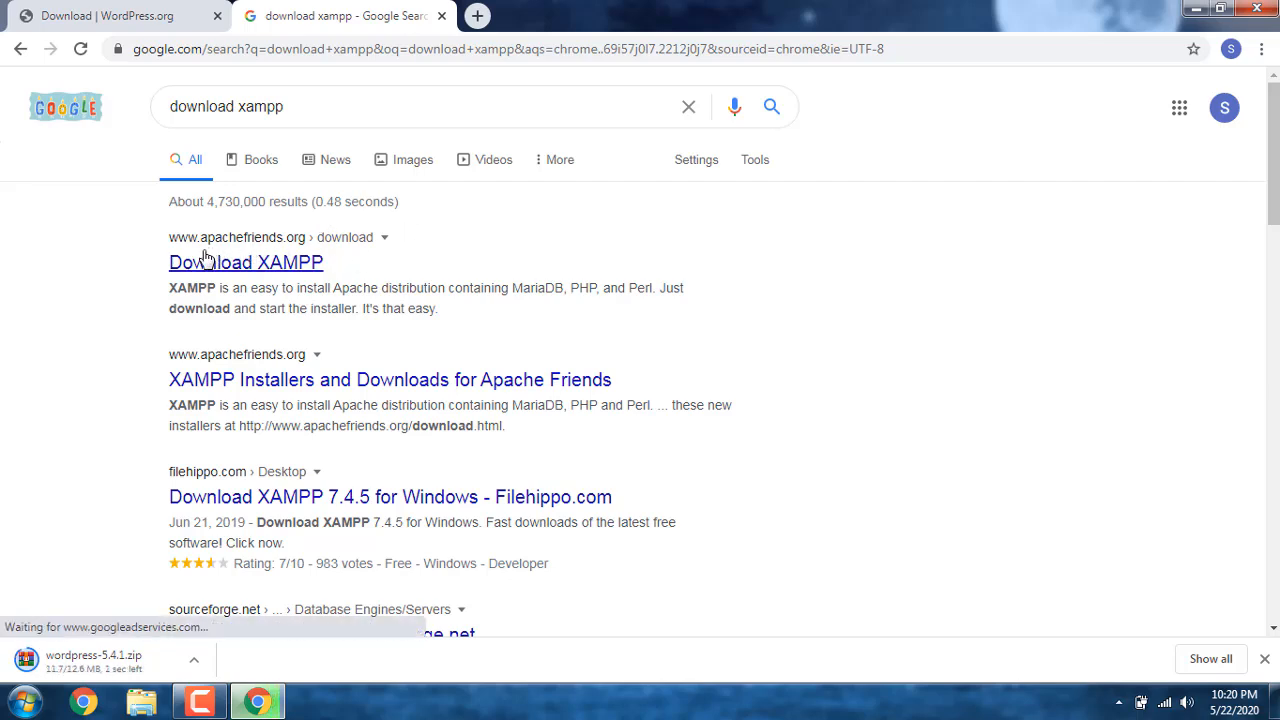
left_click(291, 266)
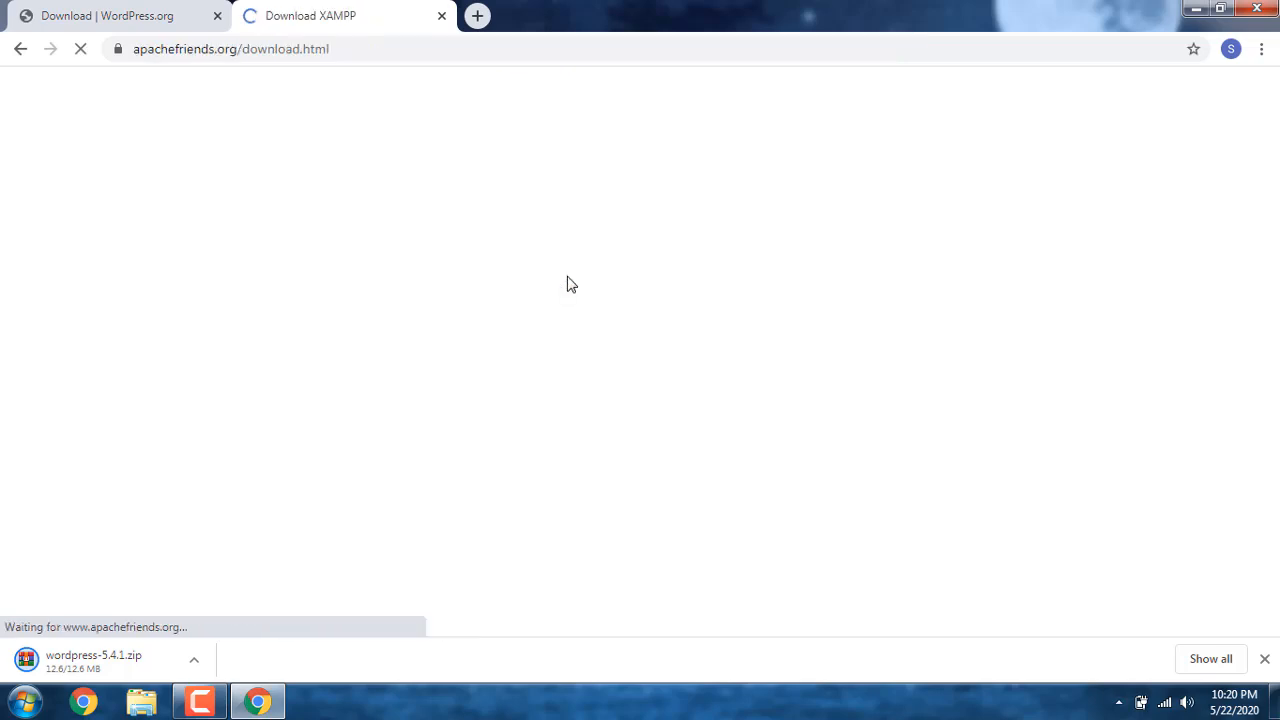
scroll(567, 284, "down", 1)
scroll(567, 284, "down", 1)
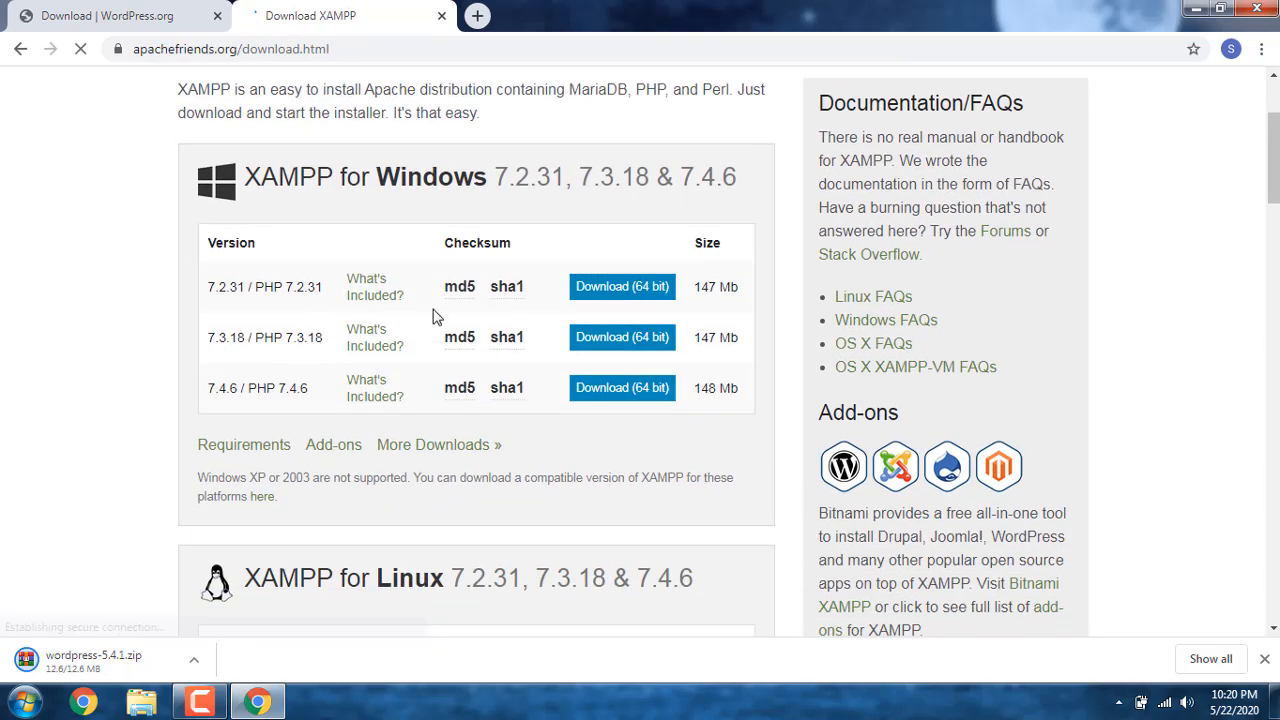
left_click(612, 392)
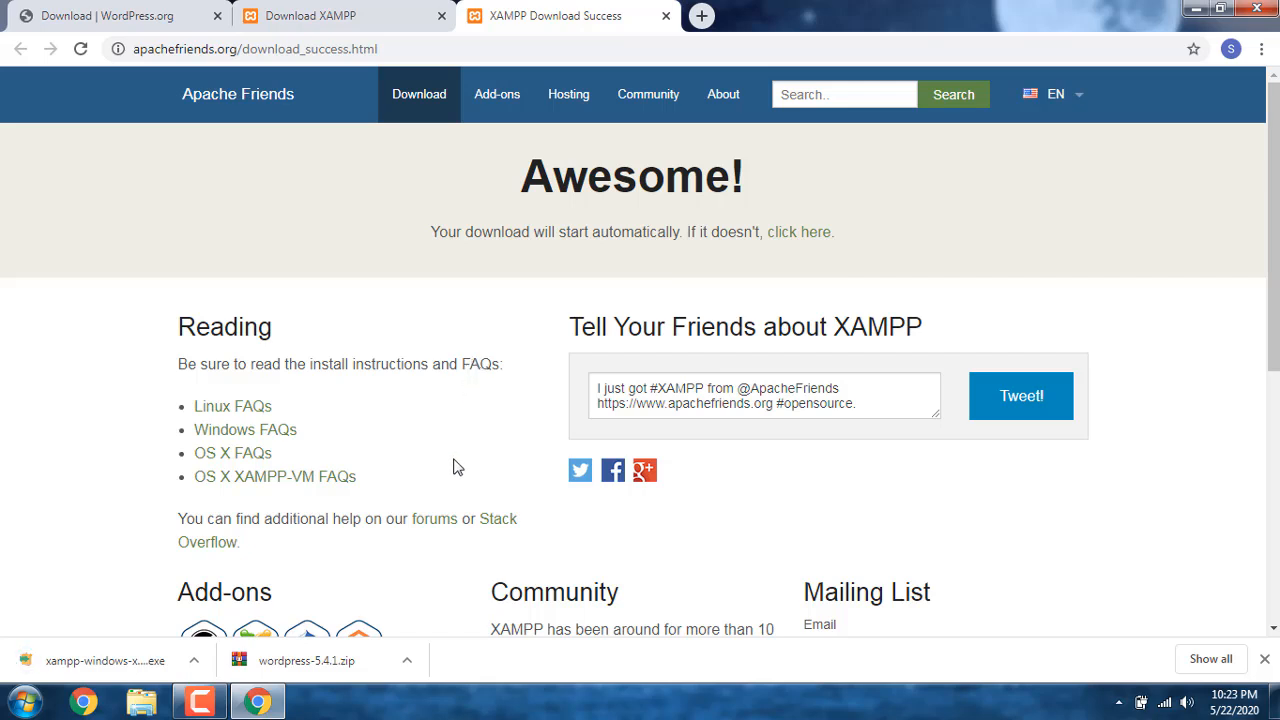
Step: Show the downloaded WordPress archive in its folder and launch the xampp-windows-x64-7.4.6-0-VC15-installer found there
left_click(410, 662)
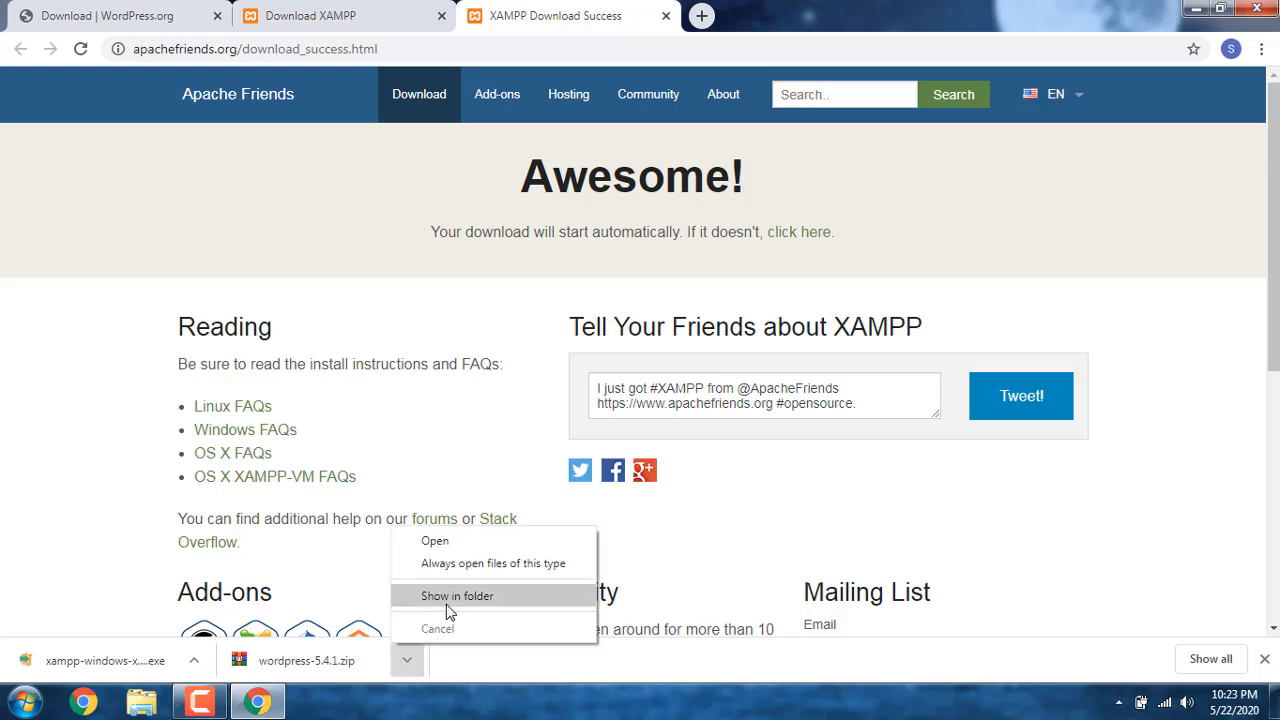
left_click(446, 598)
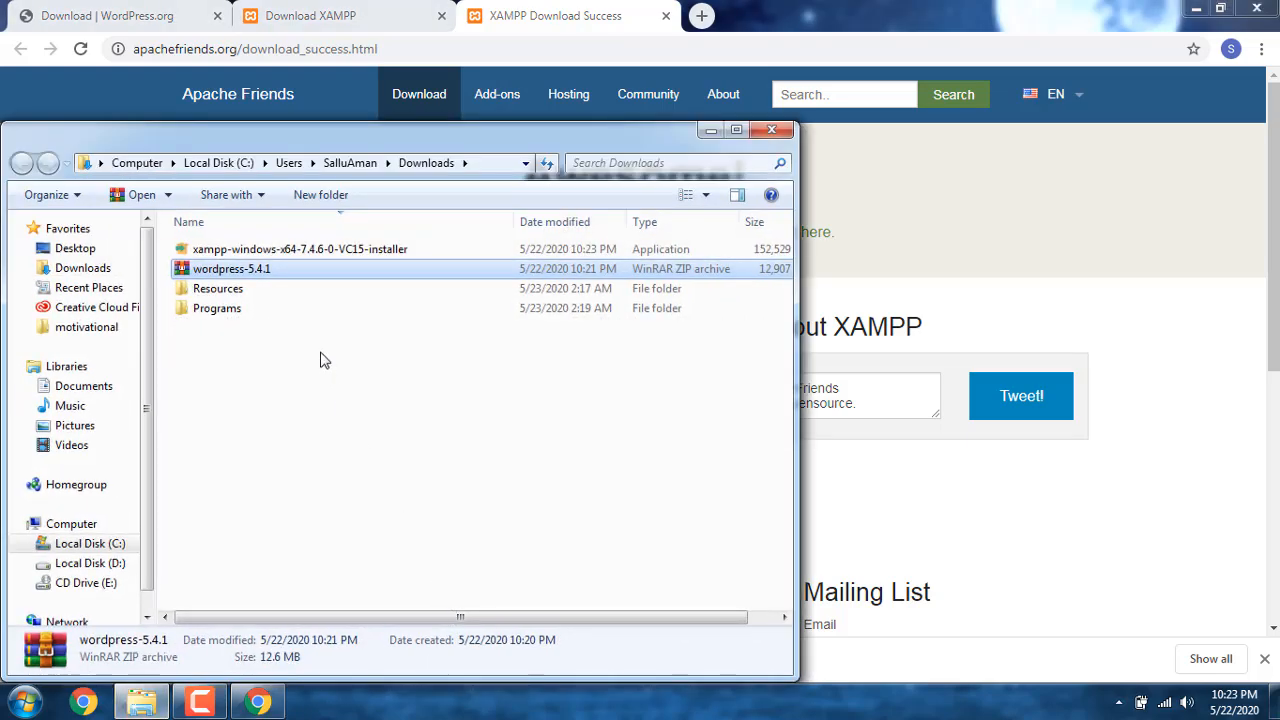
left_click(320, 256)
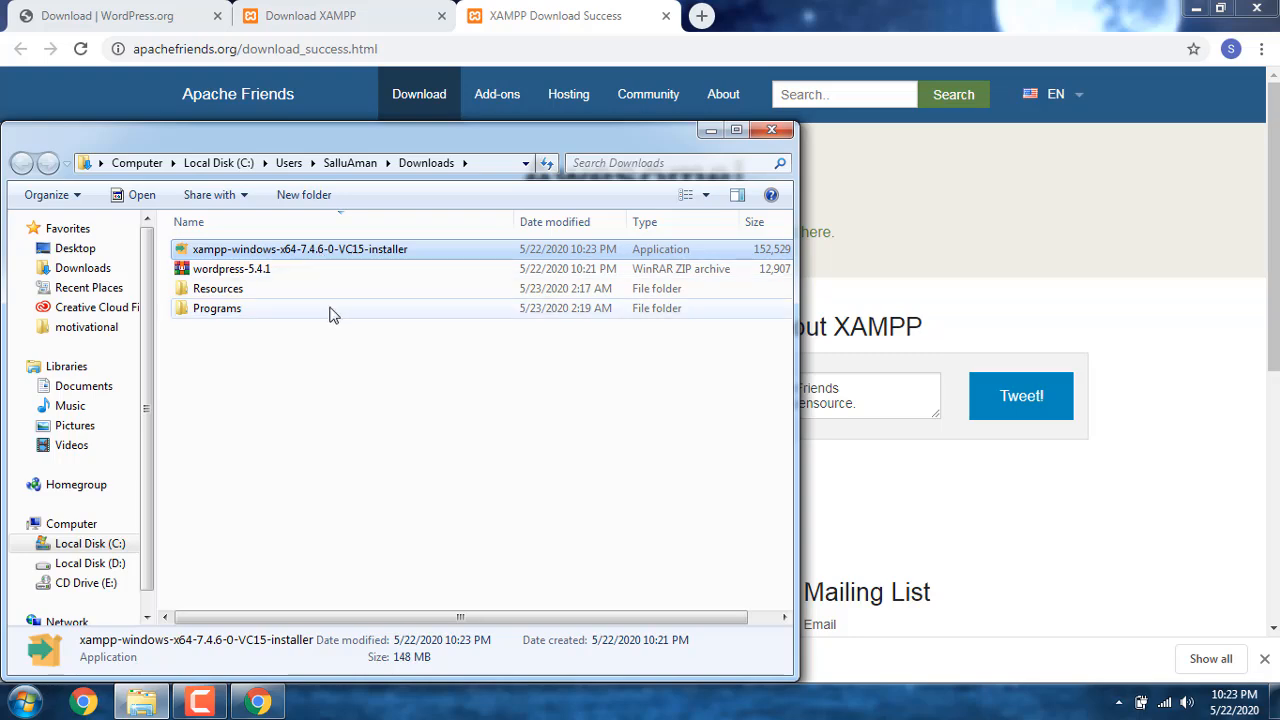
double_click(394, 252)
left_click(692, 368)
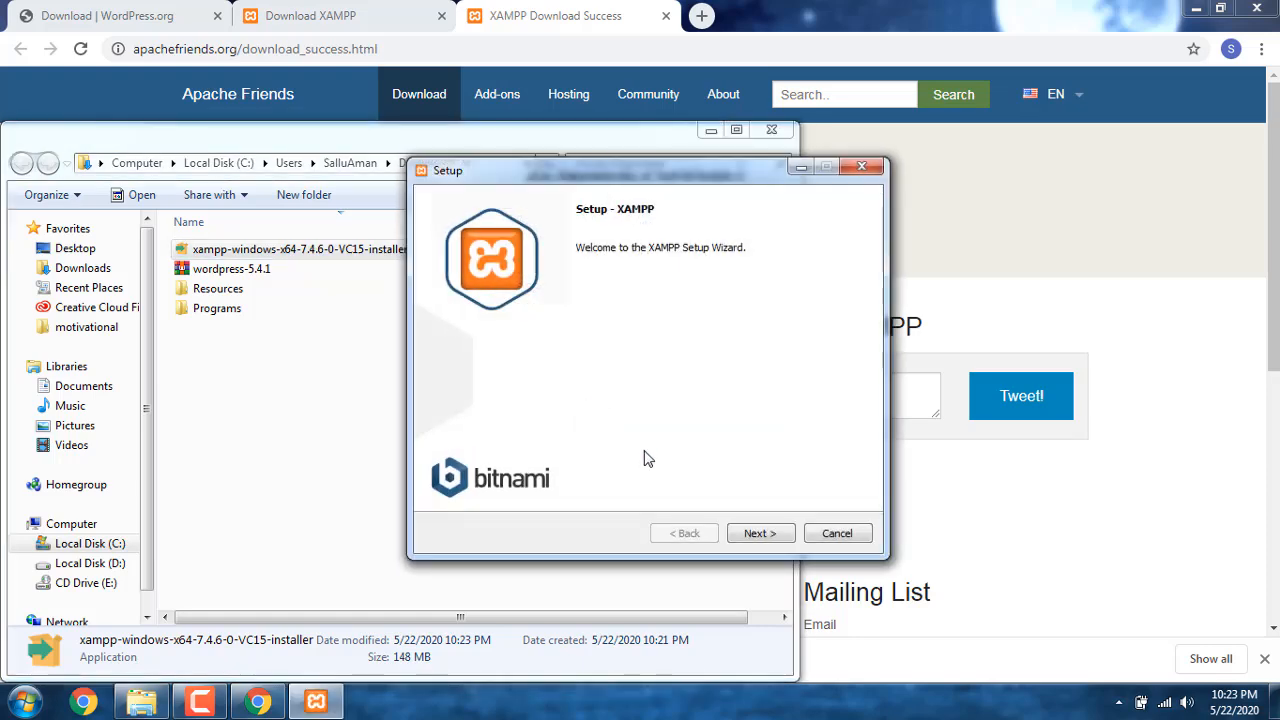
Step: Go through the XAMPP setup with all components selected and C:\xampp as the installation folder, leaving the Bitnami option enabled
left_click(741, 533)
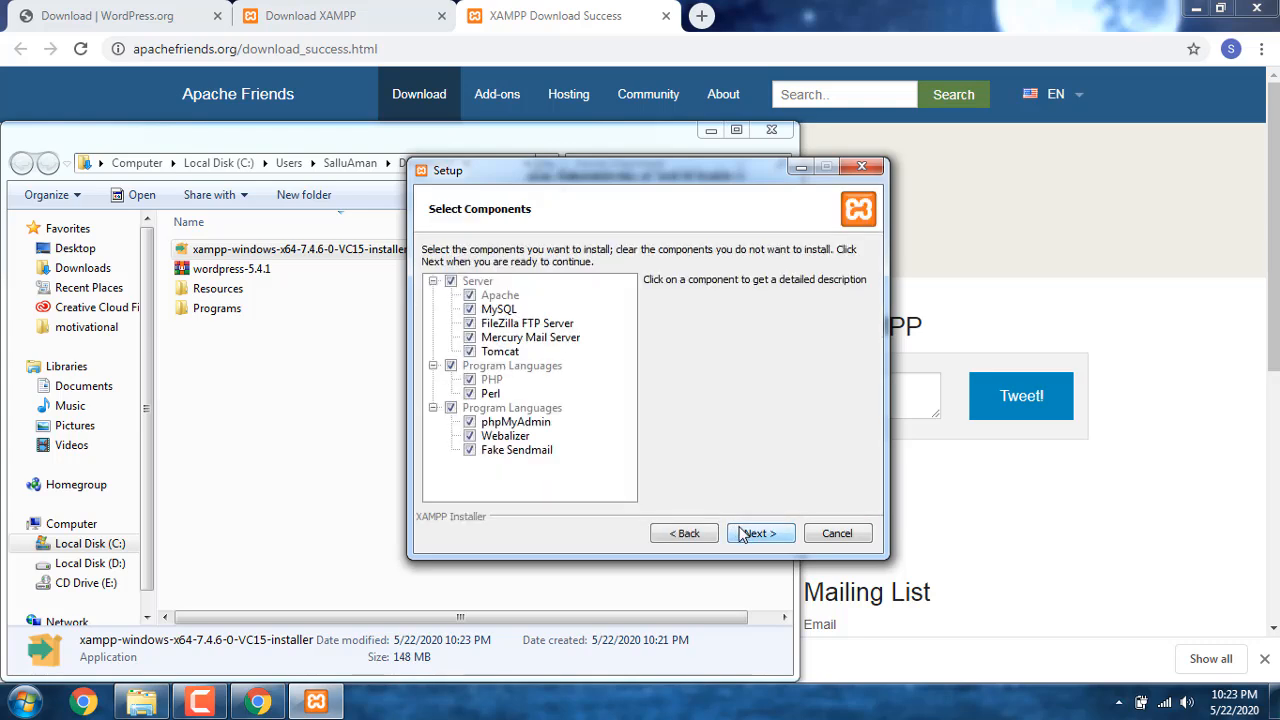
left_click(741, 533)
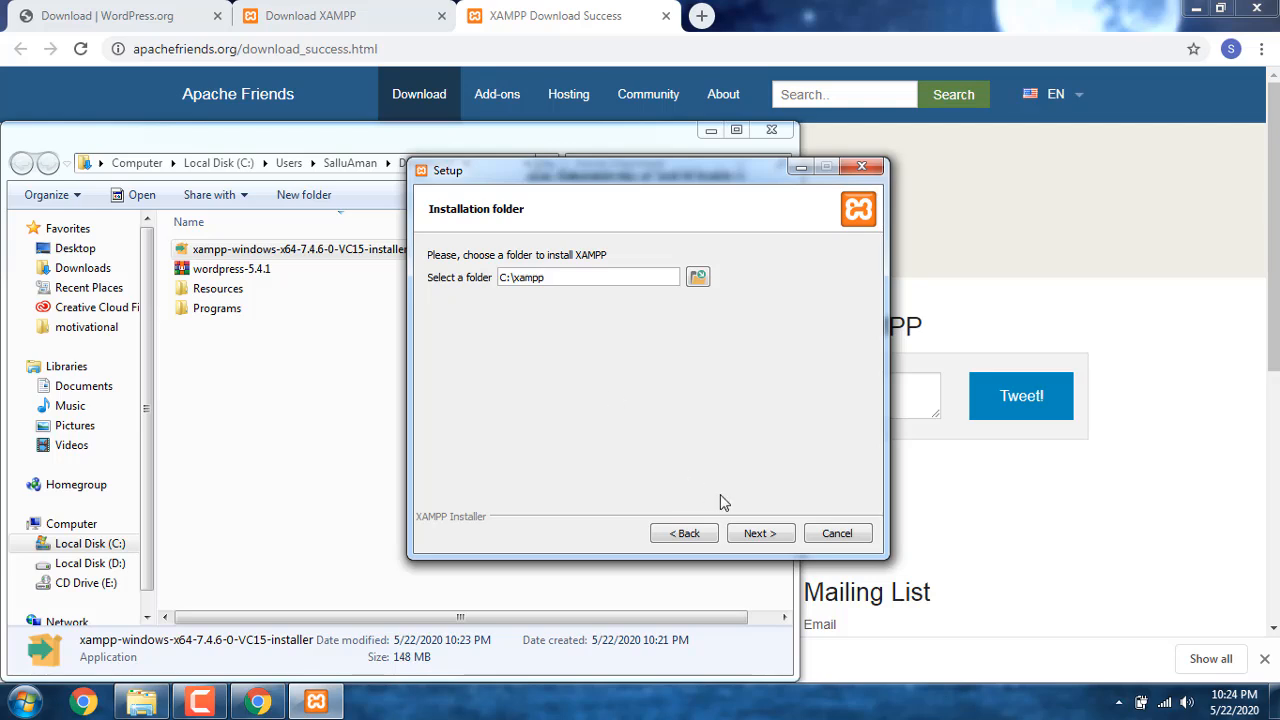
left_click(764, 533)
left_click(759, 533)
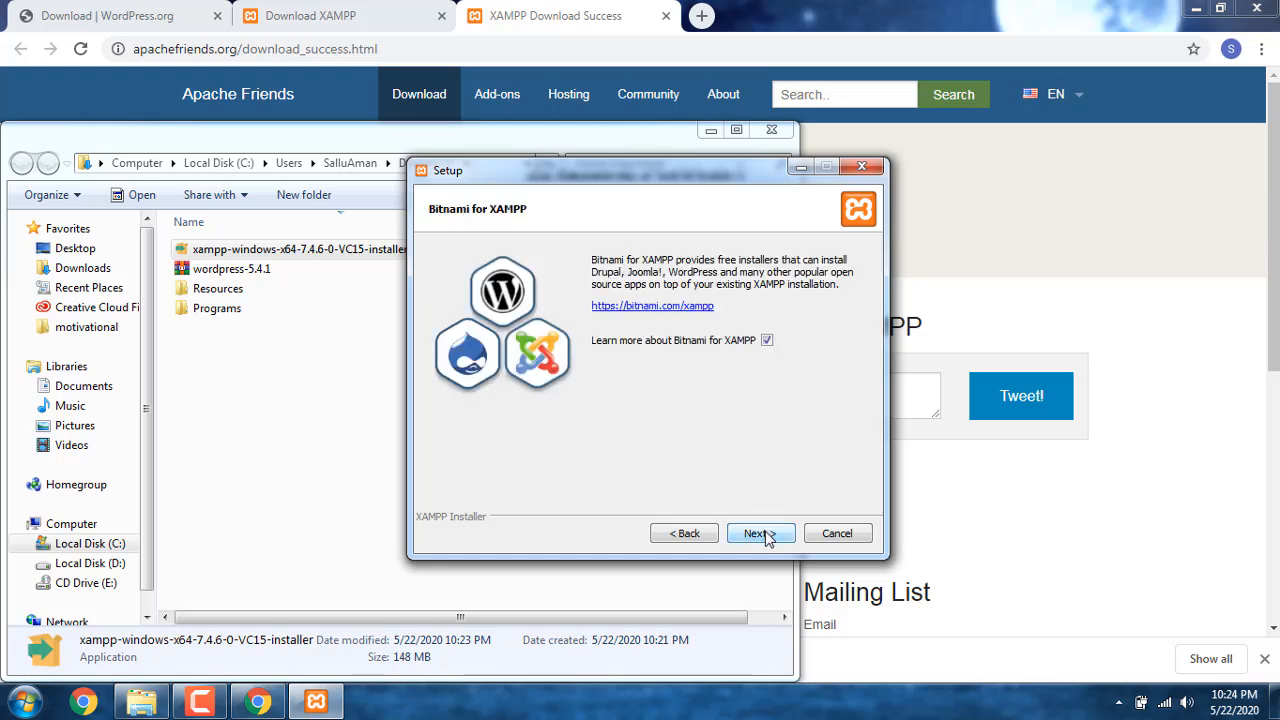
left_click(758, 533)
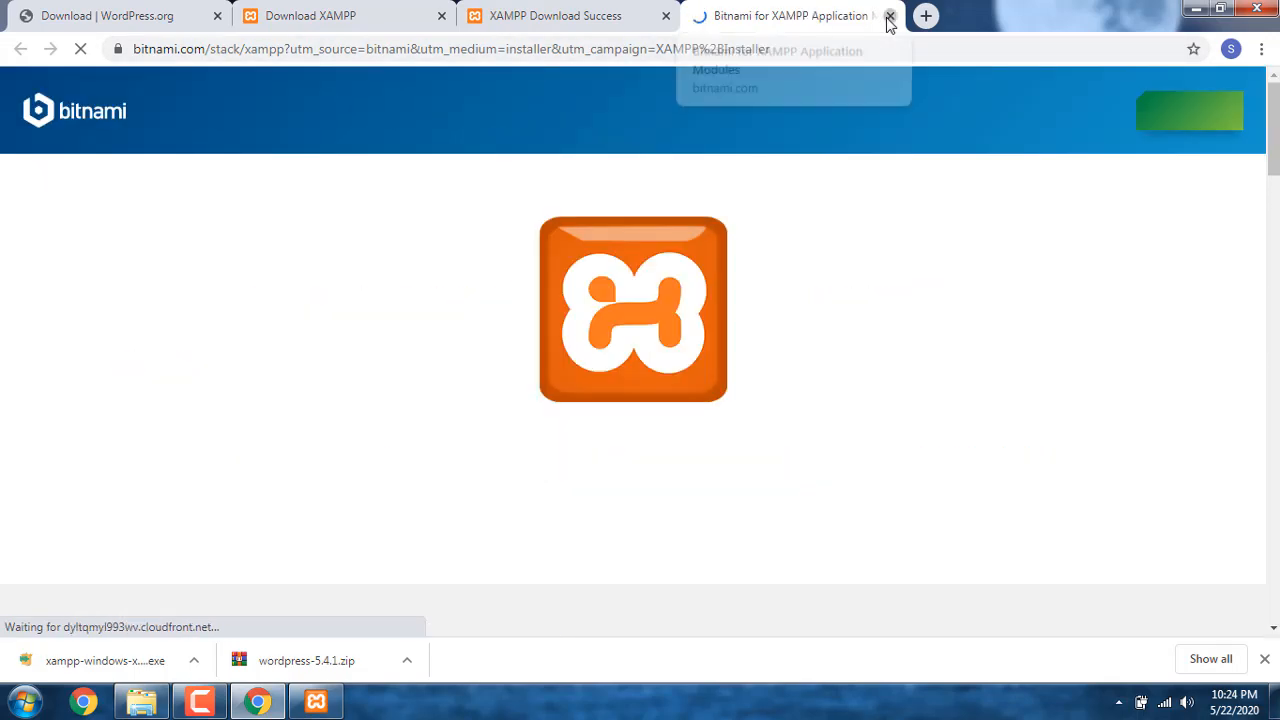
Step: Close the Bitnami web page, run the XAMPP installation, and finish it with the option to start the Control Panel
left_click(890, 16)
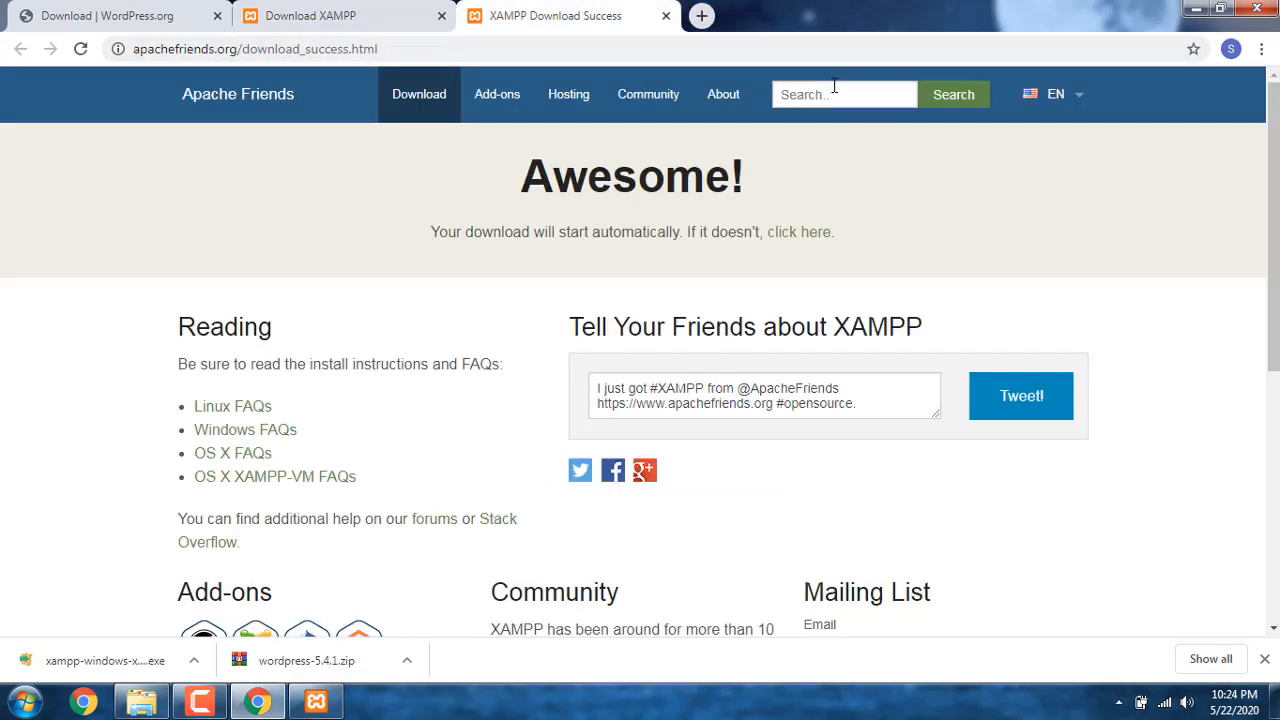
left_click(316, 701)
left_click(762, 534)
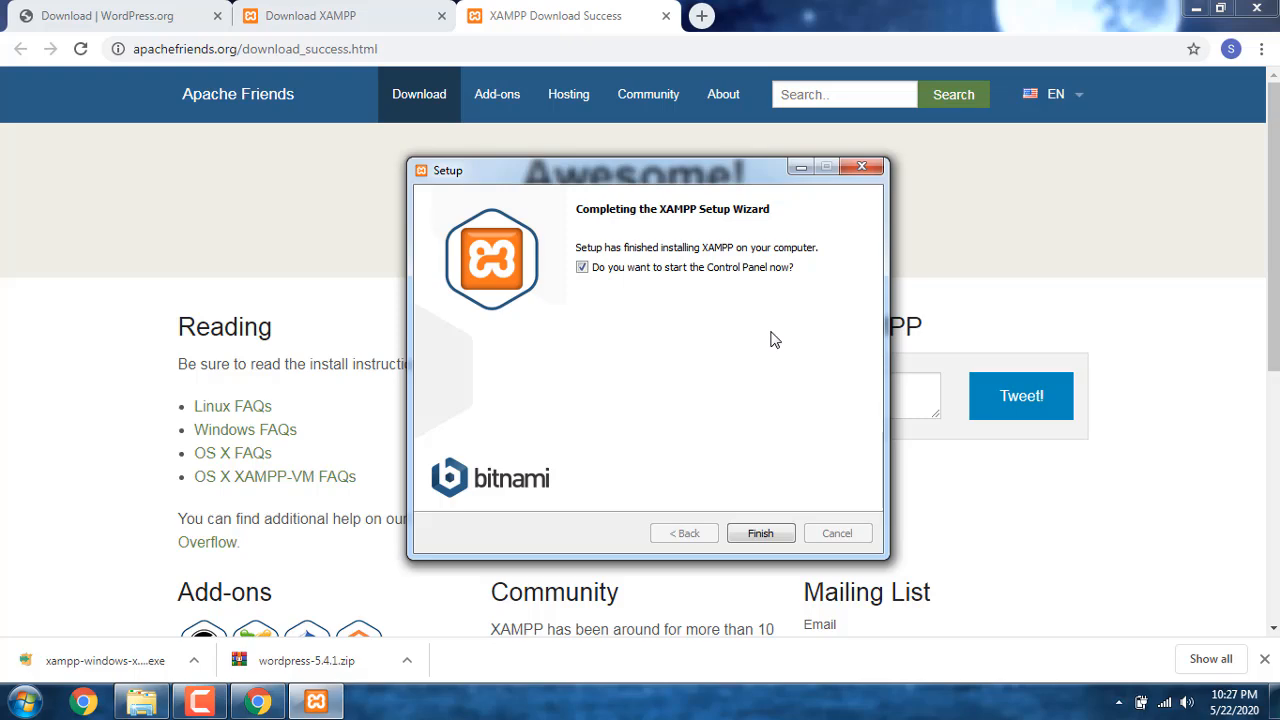
left_click(760, 533)
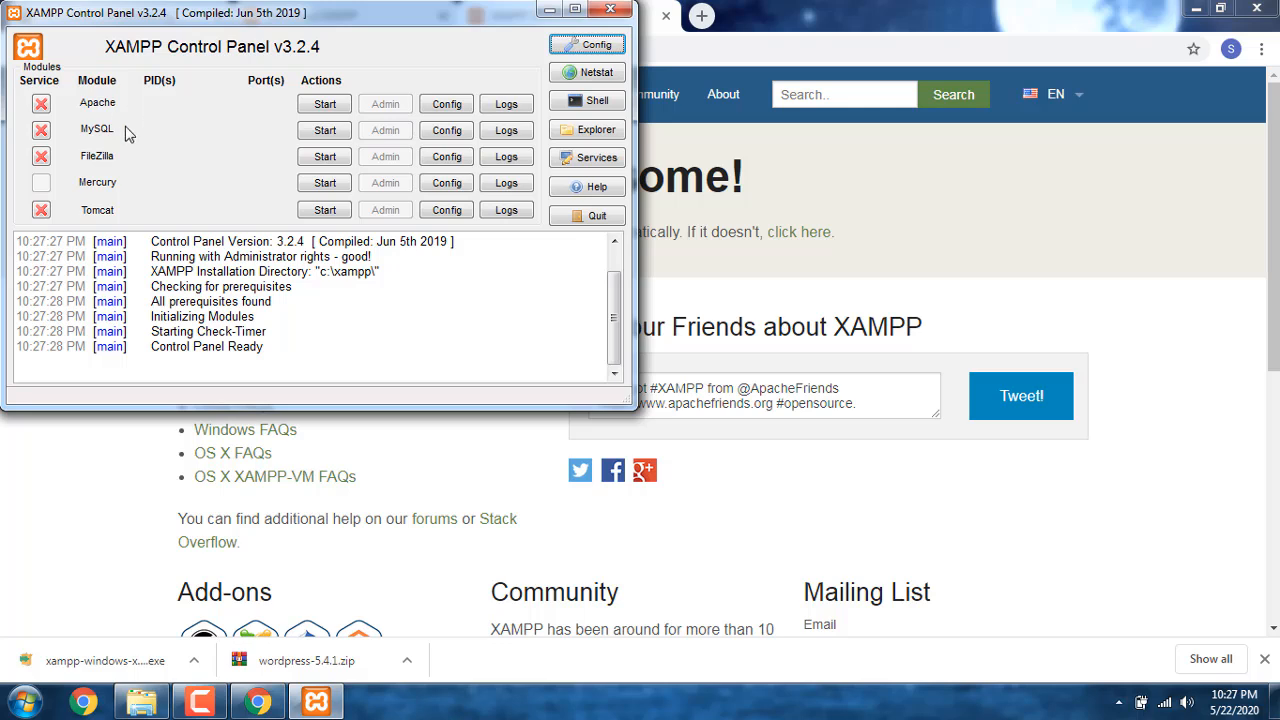
Step: Start the Apache and MySQL modules in the XAMPP Control Panel, then minimize it
left_click(327, 105)
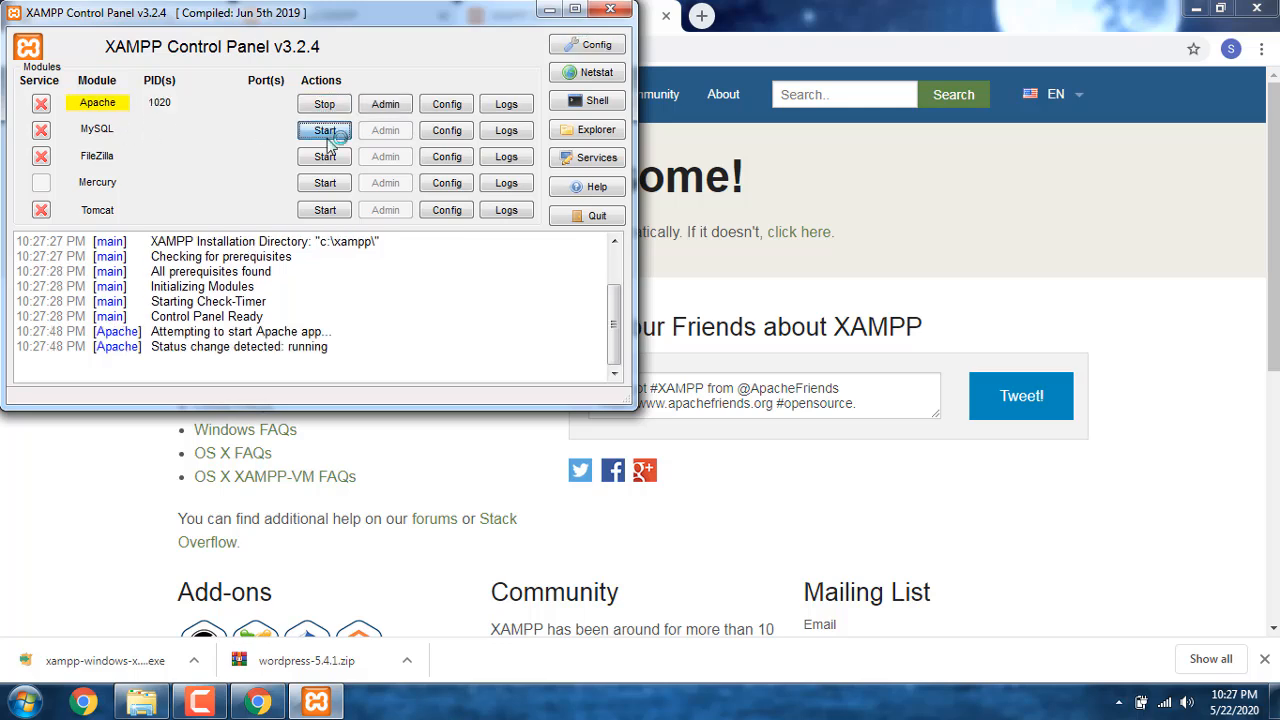
left_click(325, 131)
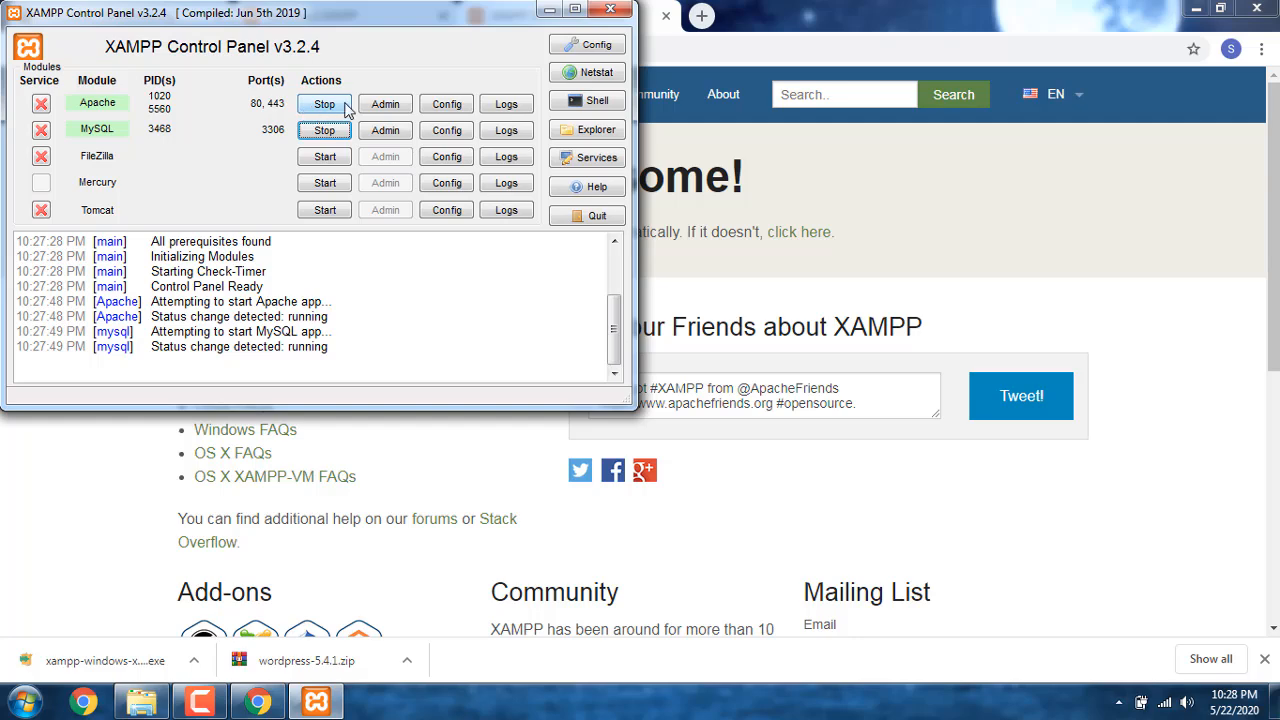
left_click(548, 12)
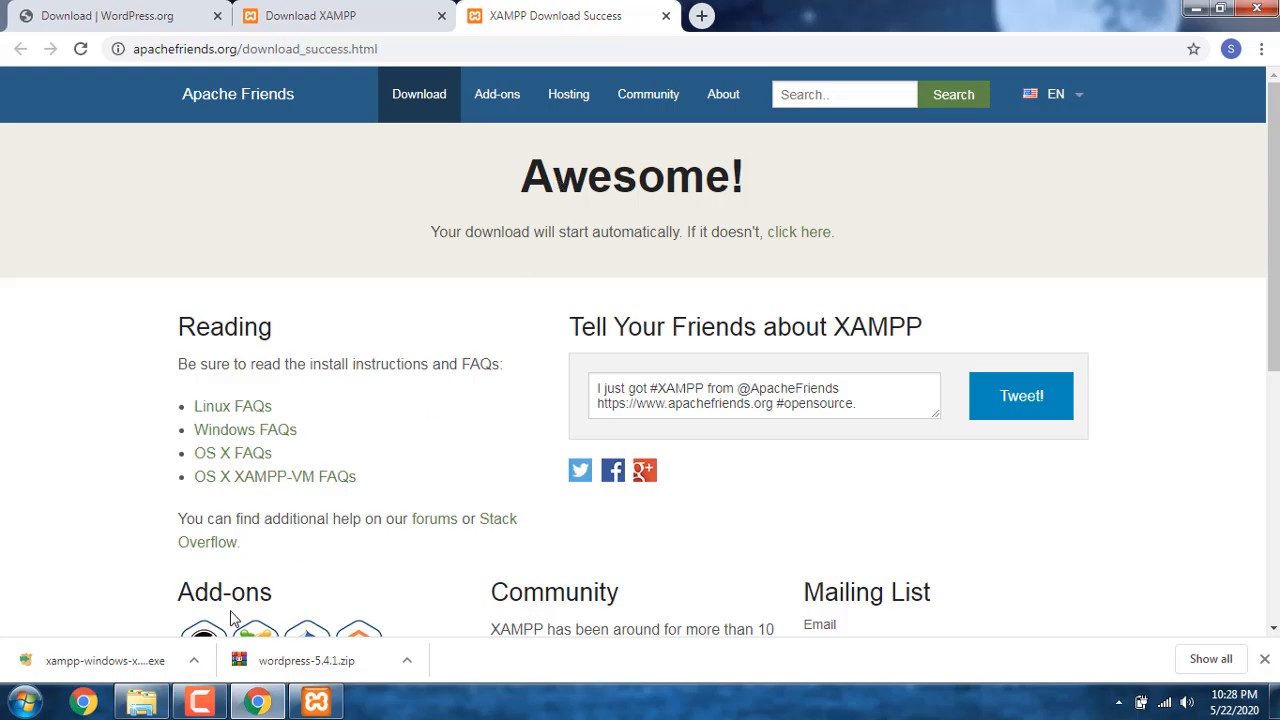
Step: Copy the wordpress-5.4.1 archive from the Downloads folder into C:\xampp\htdocs
left_click(141, 702)
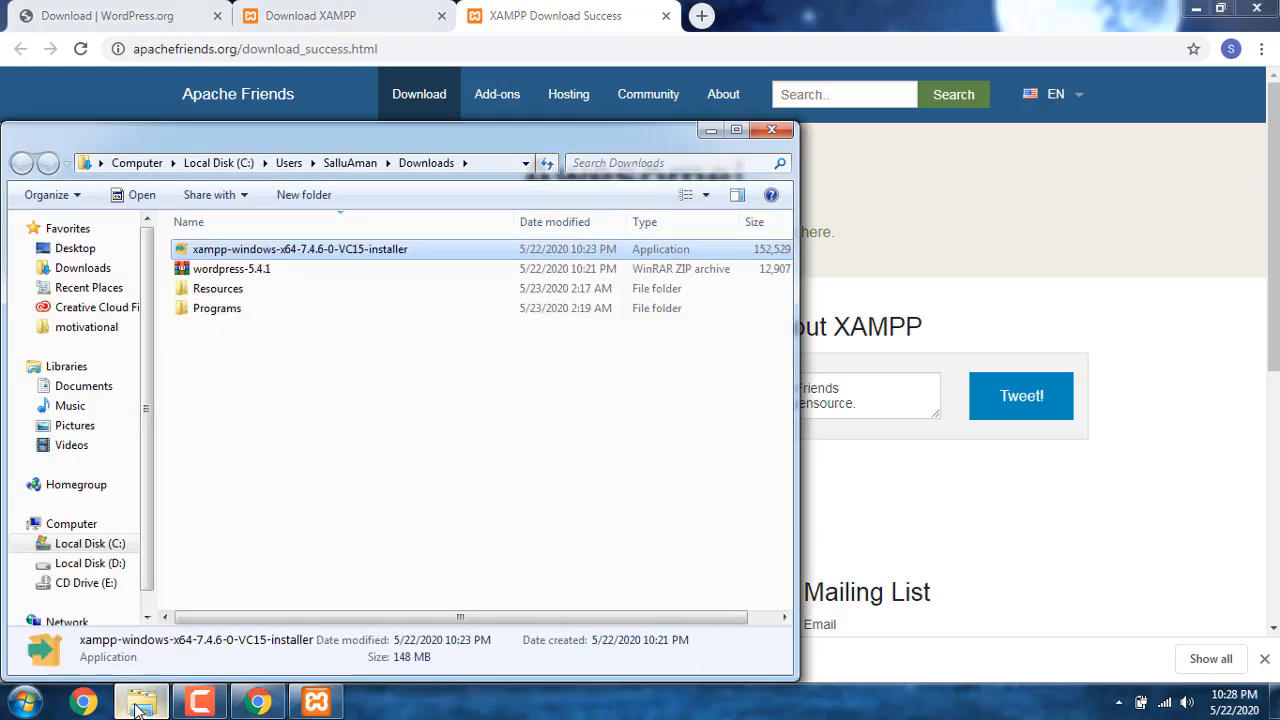
left_click(300, 270)
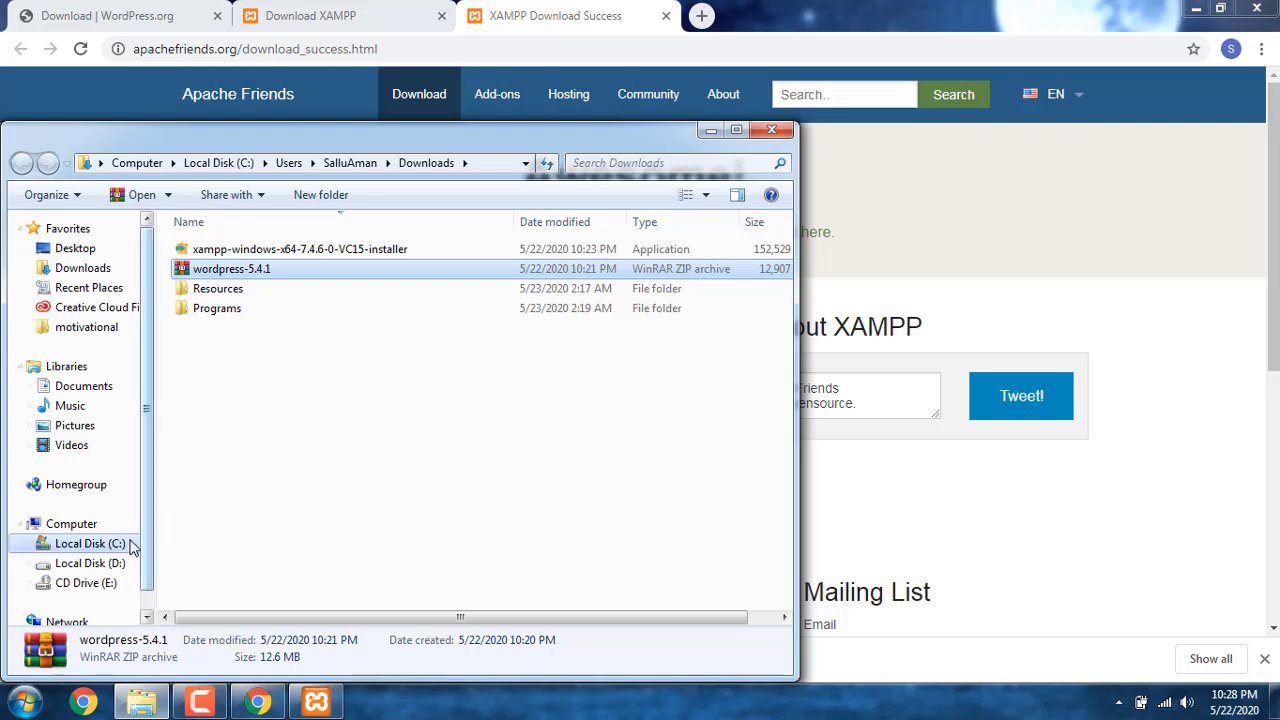
left_click(103, 550)
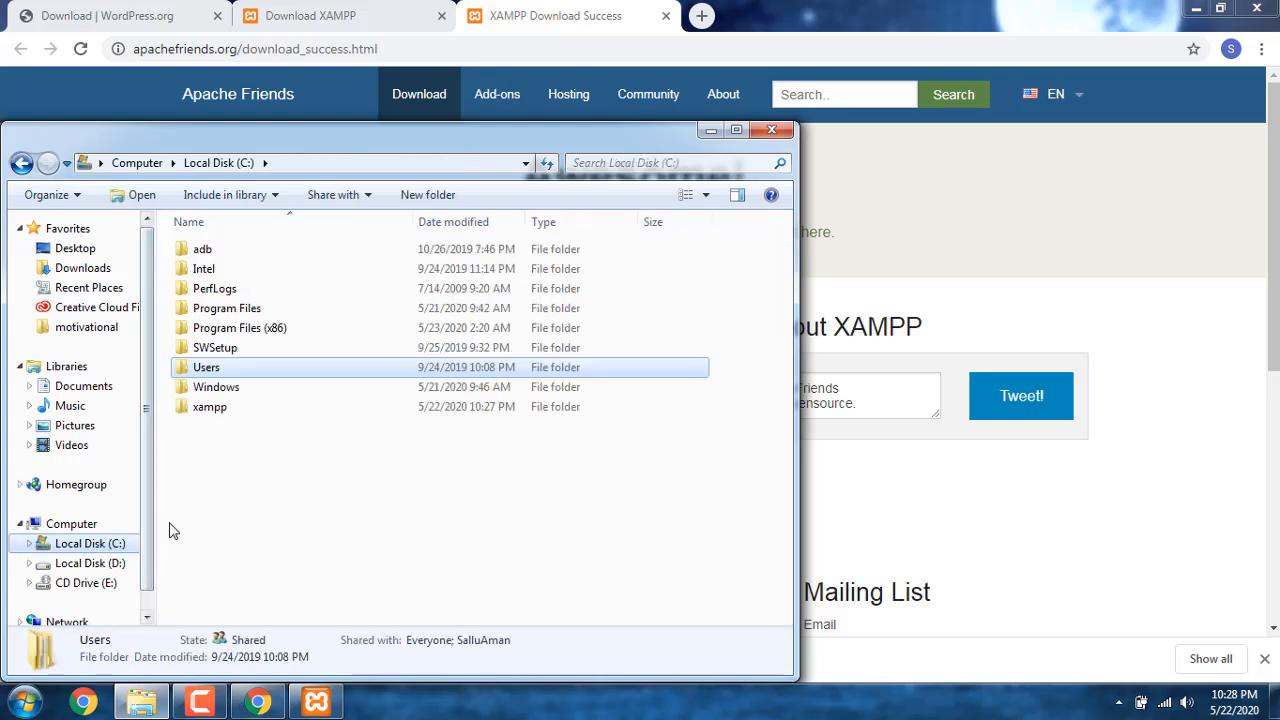
double_click(253, 418)
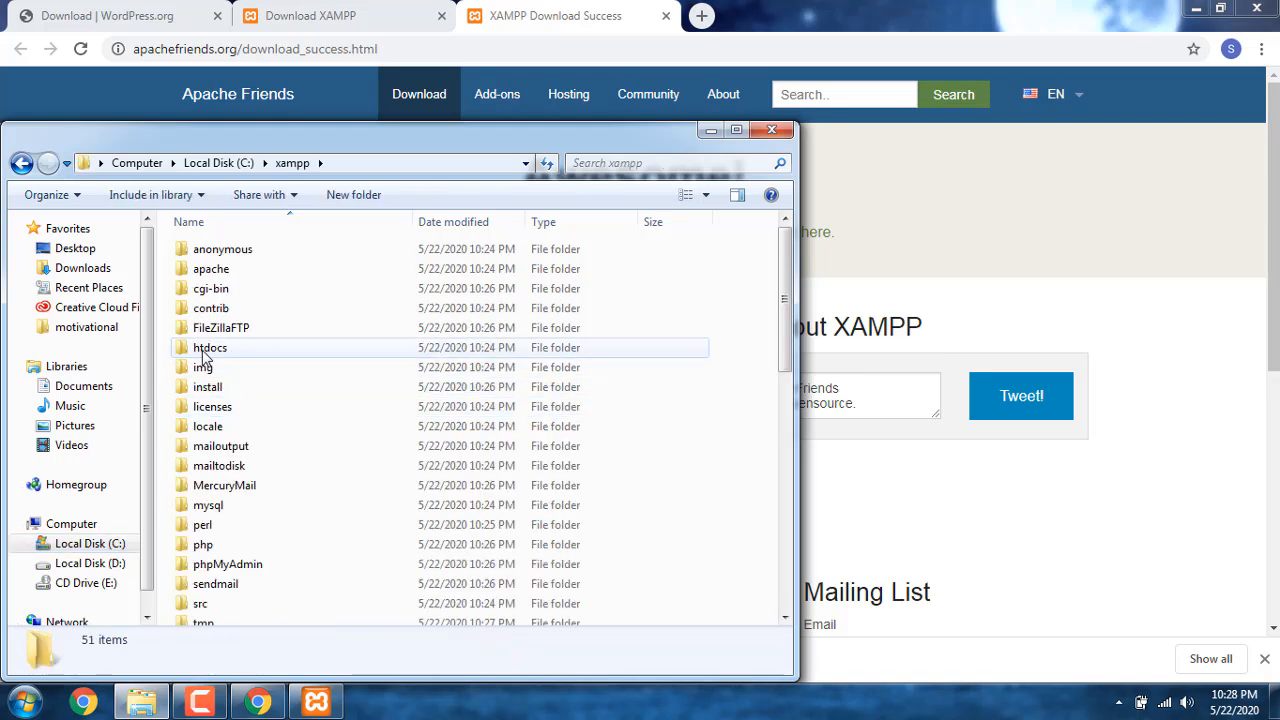
mouse_move(213, 360)
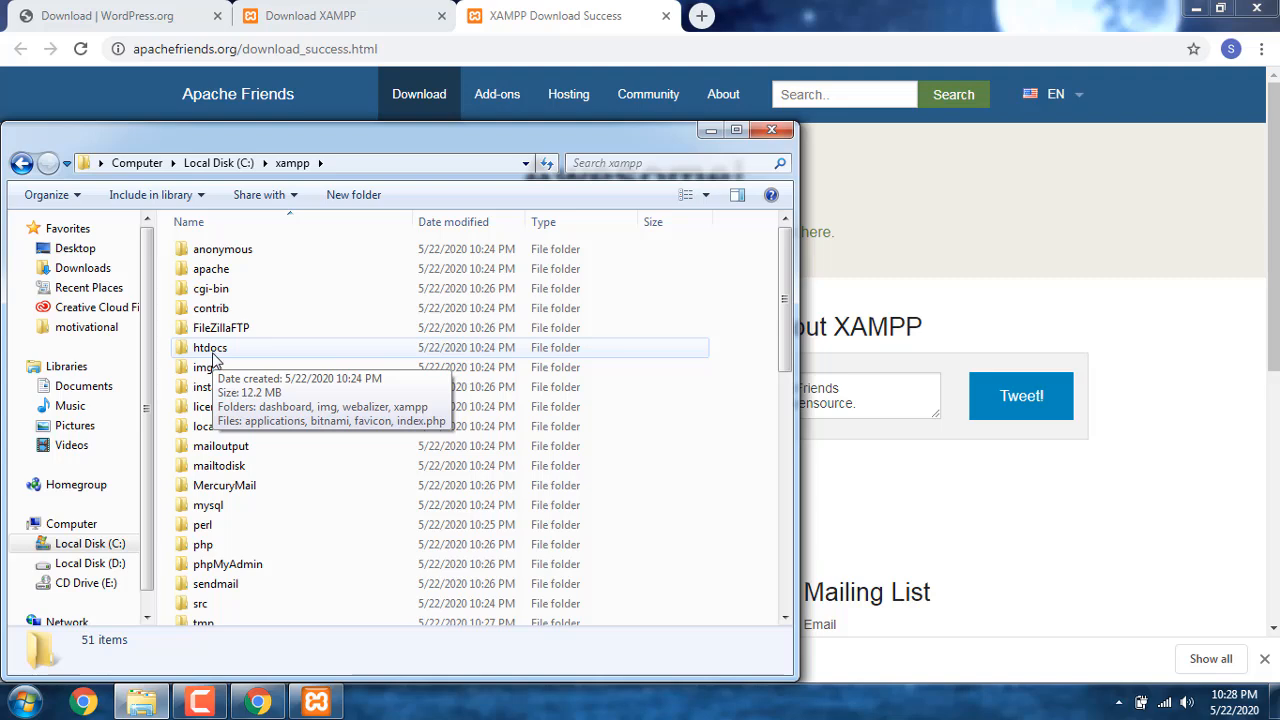
left_click(242, 357)
left_click(245, 356)
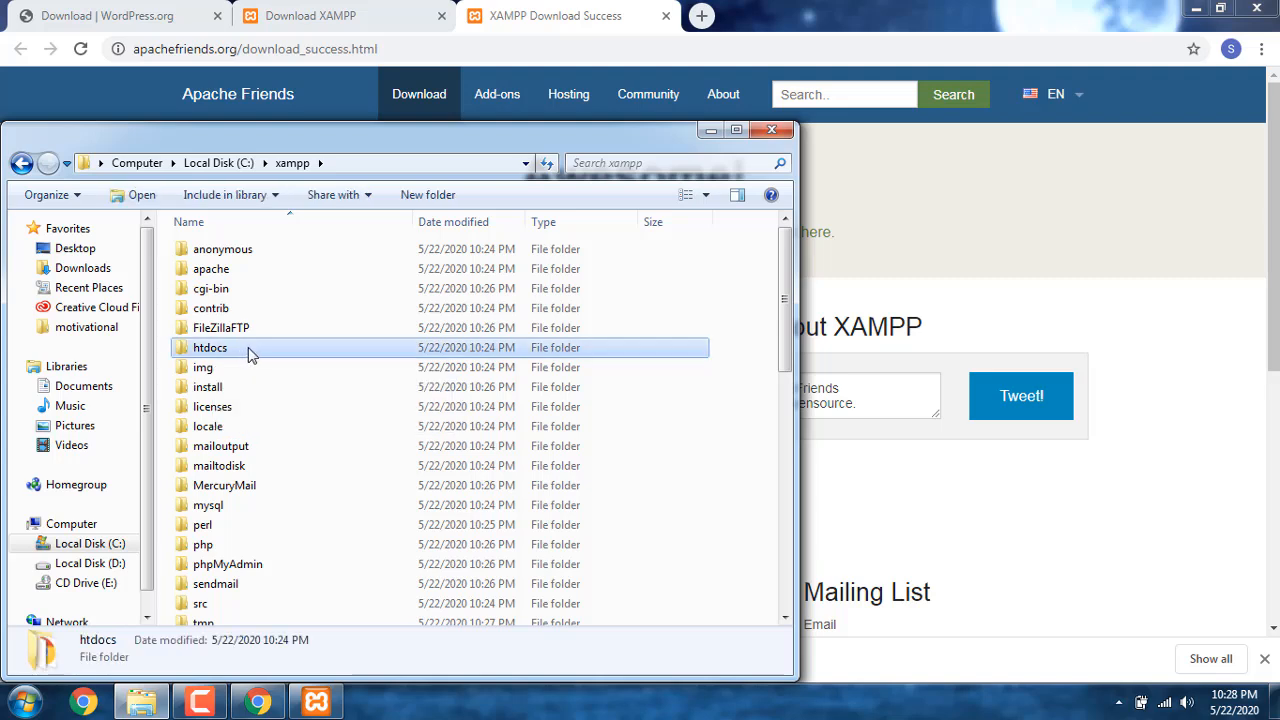
double_click(249, 355)
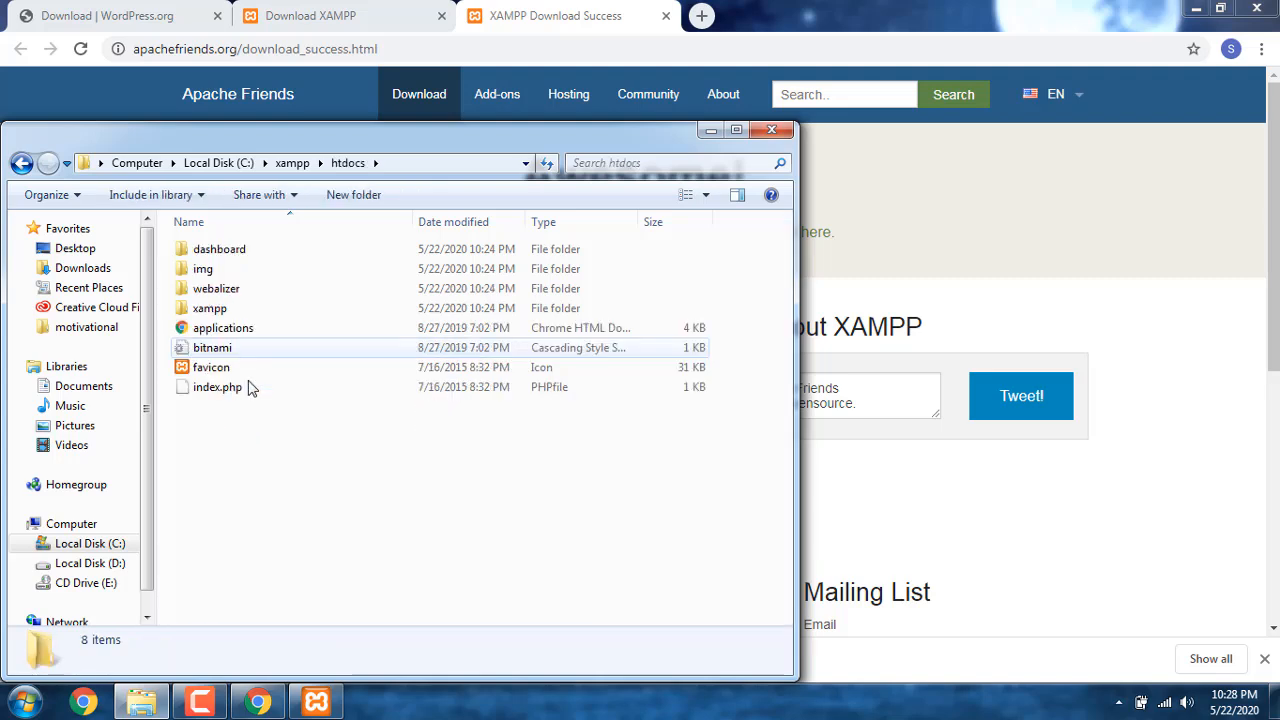
right_click(259, 459)
left_click(349, 316)
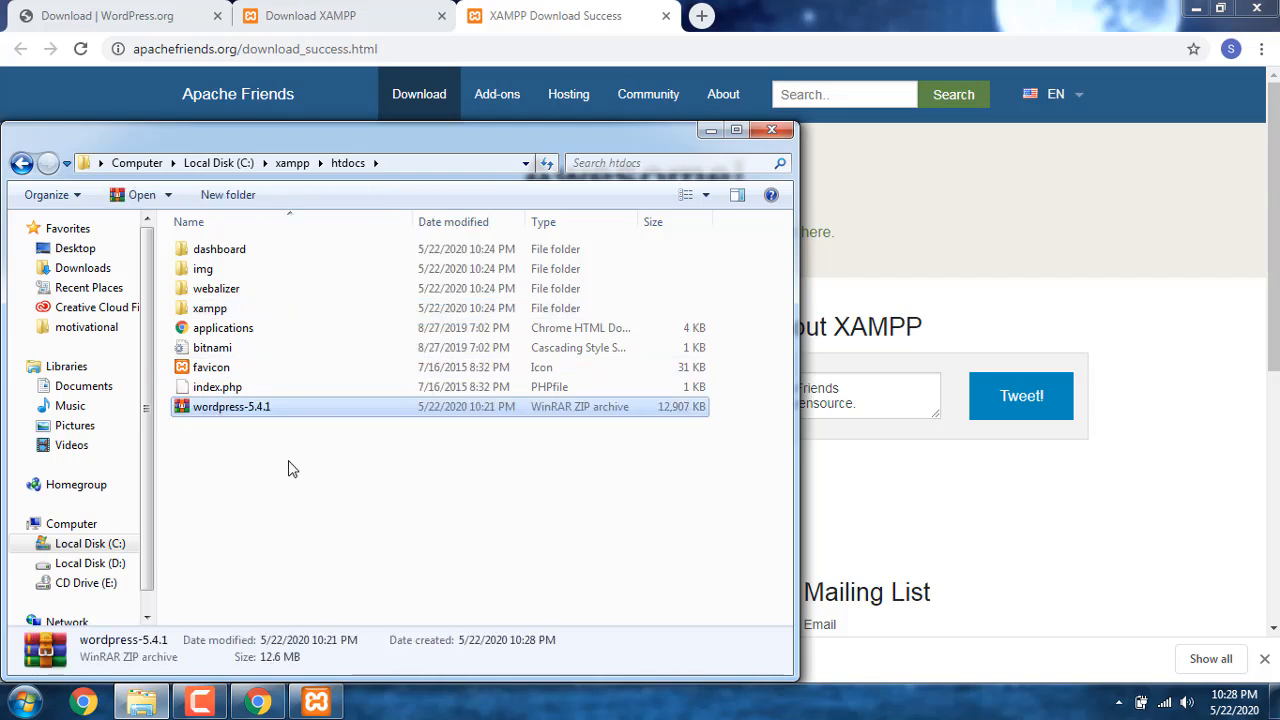
Step: Extract the wordpress-5.4.1 archive directly into htdocs and rename the extracted wordpress folder to learnwp
right_click(276, 410)
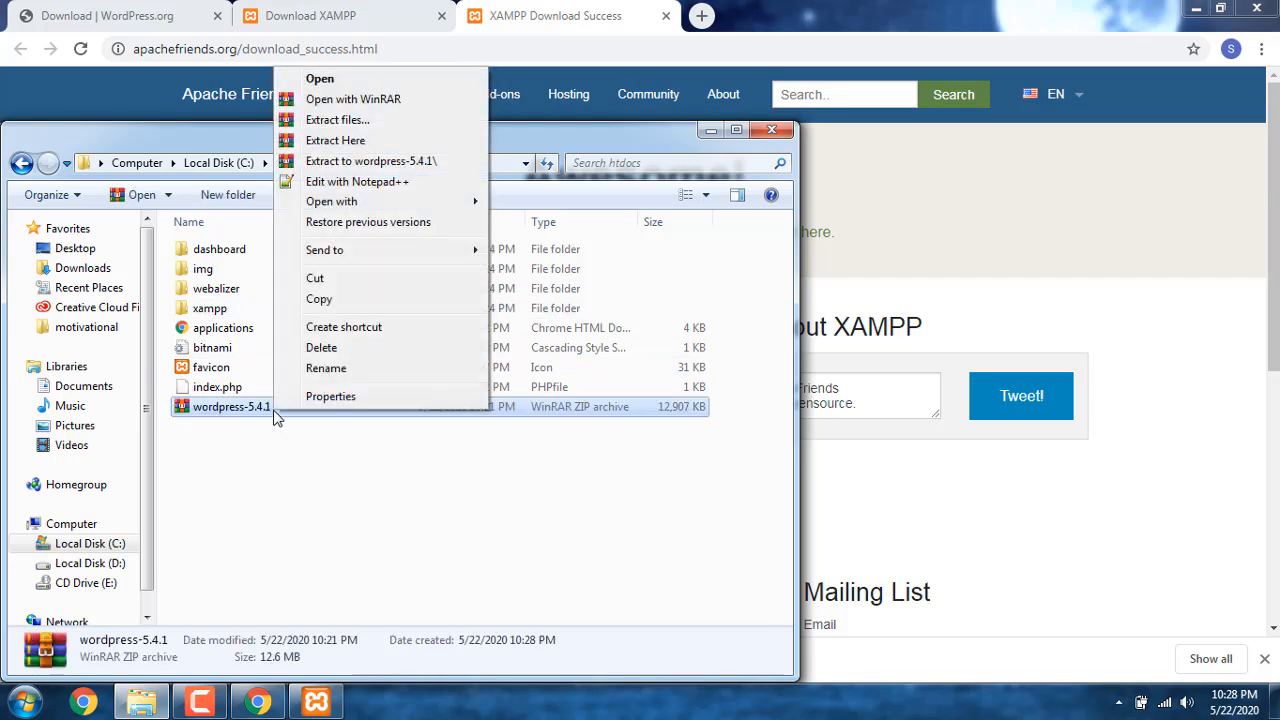
left_click(380, 140)
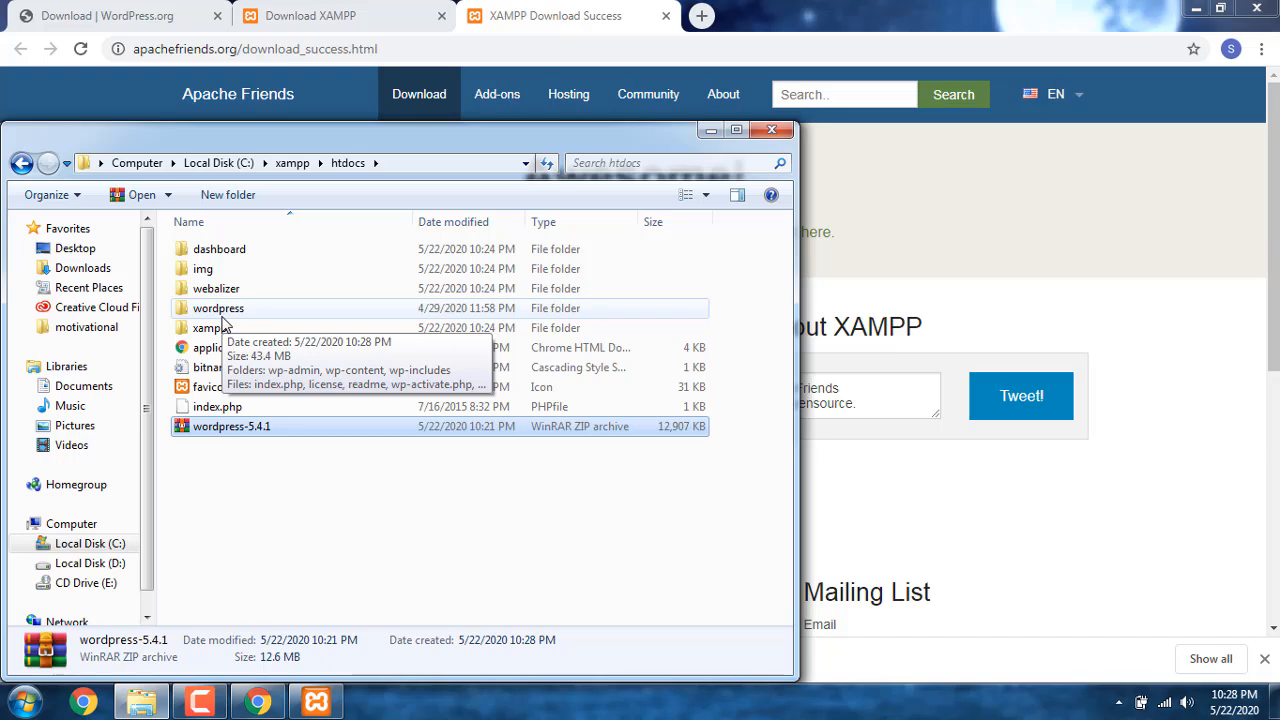
right_click(248, 310)
left_click(312, 645)
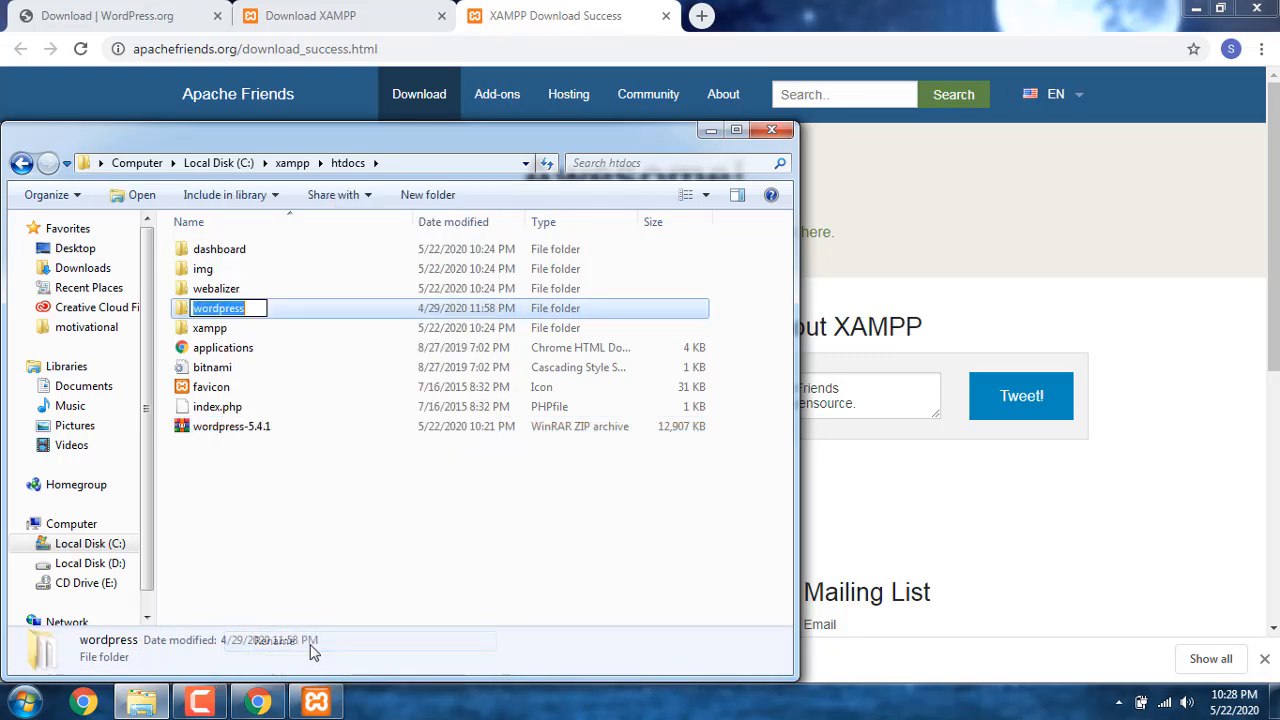
type("learnwp")
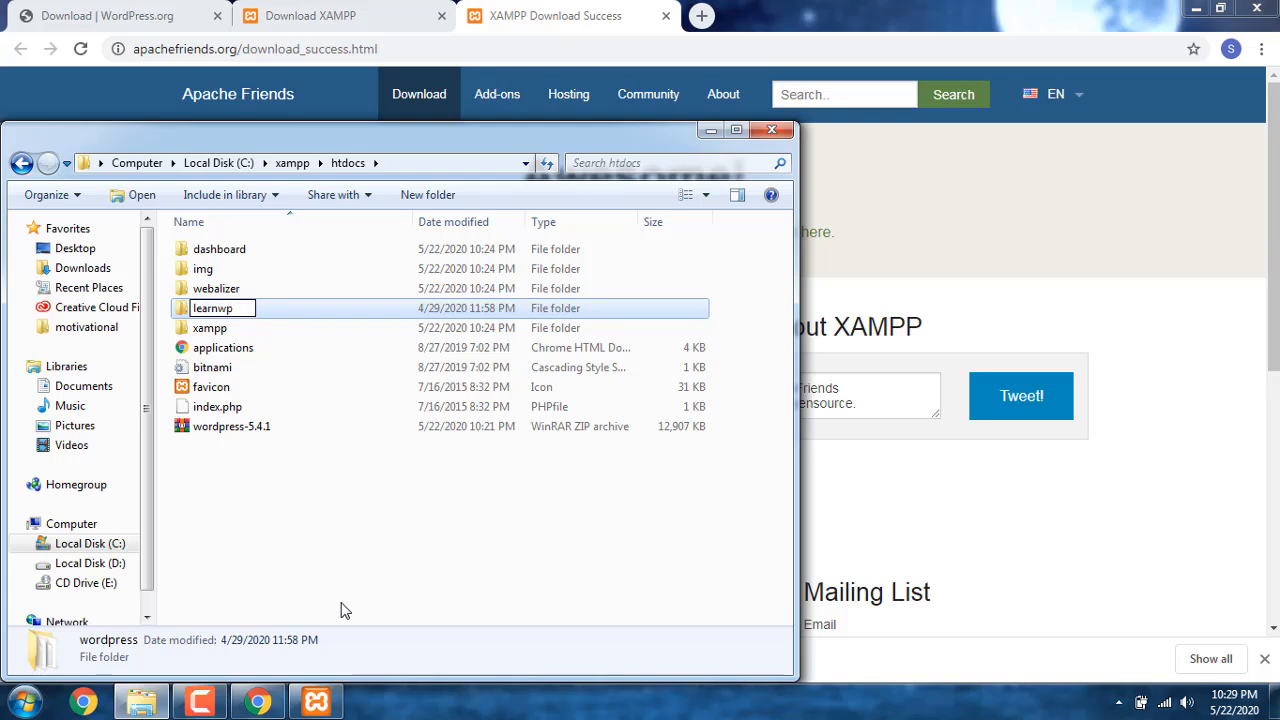
key("Return")
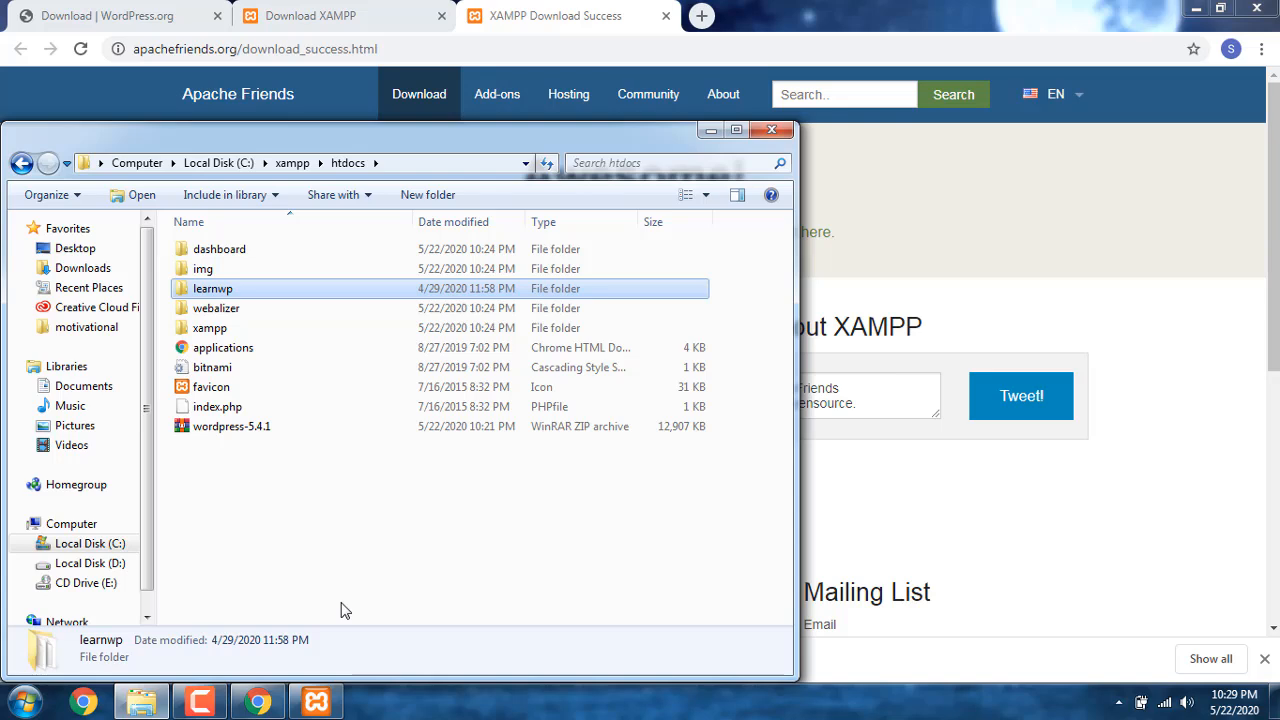
Step: Switch to Chrome and open localhost/phpmyadmin in a new browser tab
left_click(701, 15)
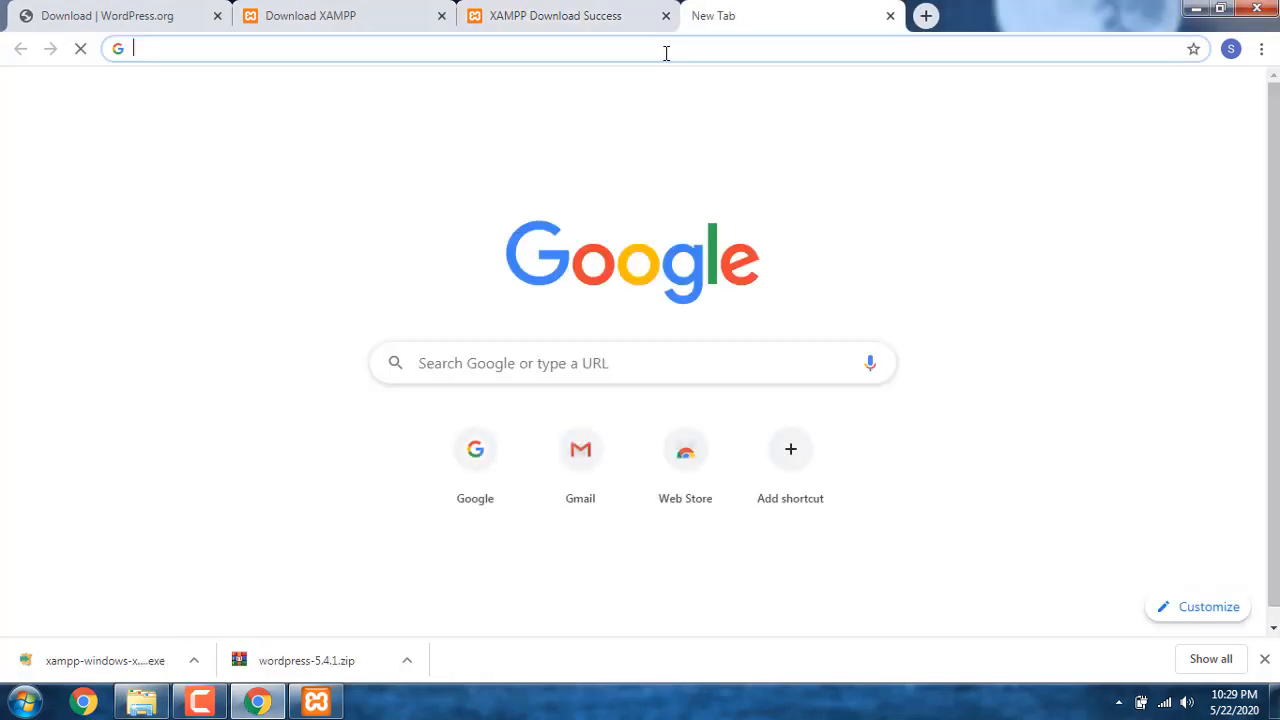
left_click(666, 53)
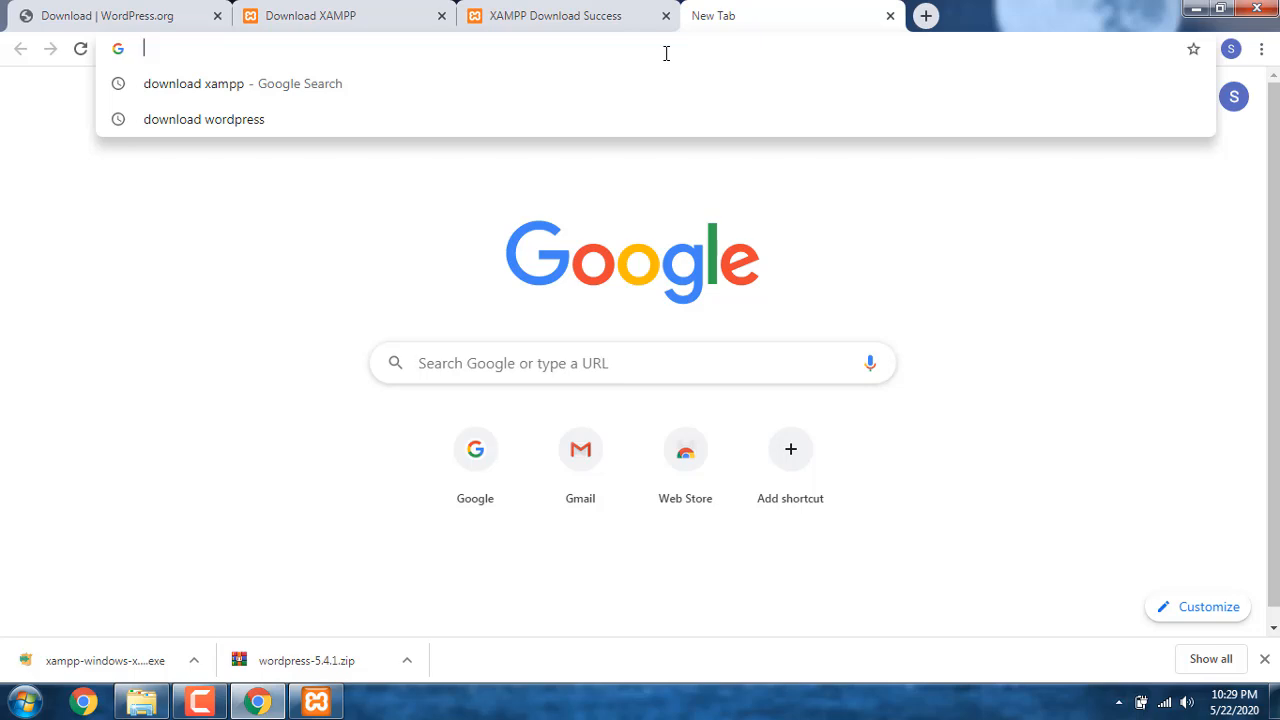
type("localho")
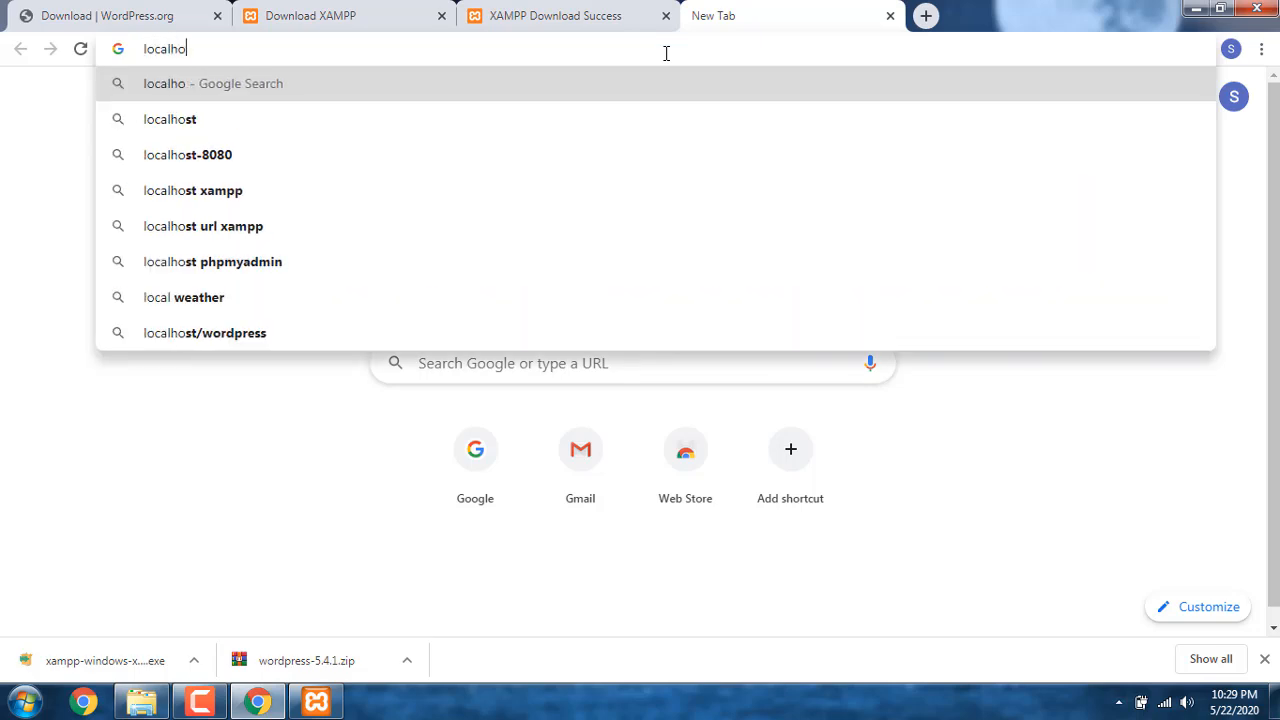
type("st/")
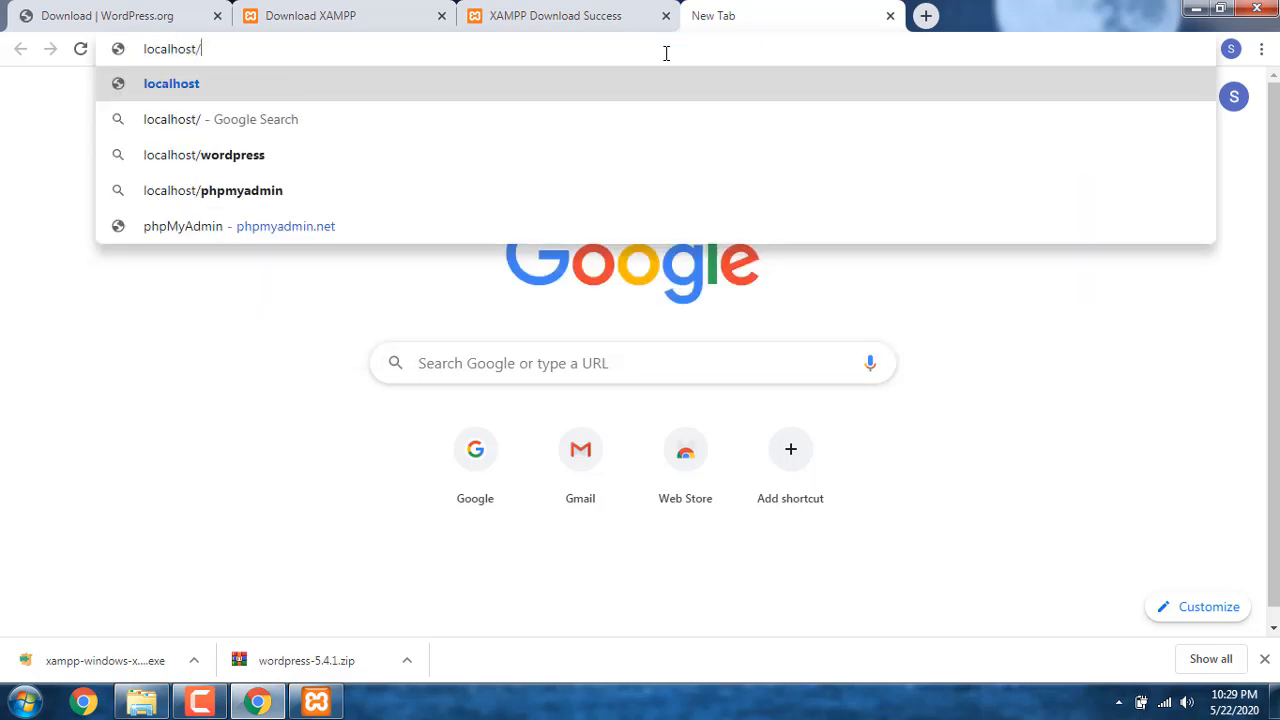
type("phpmyadmin")
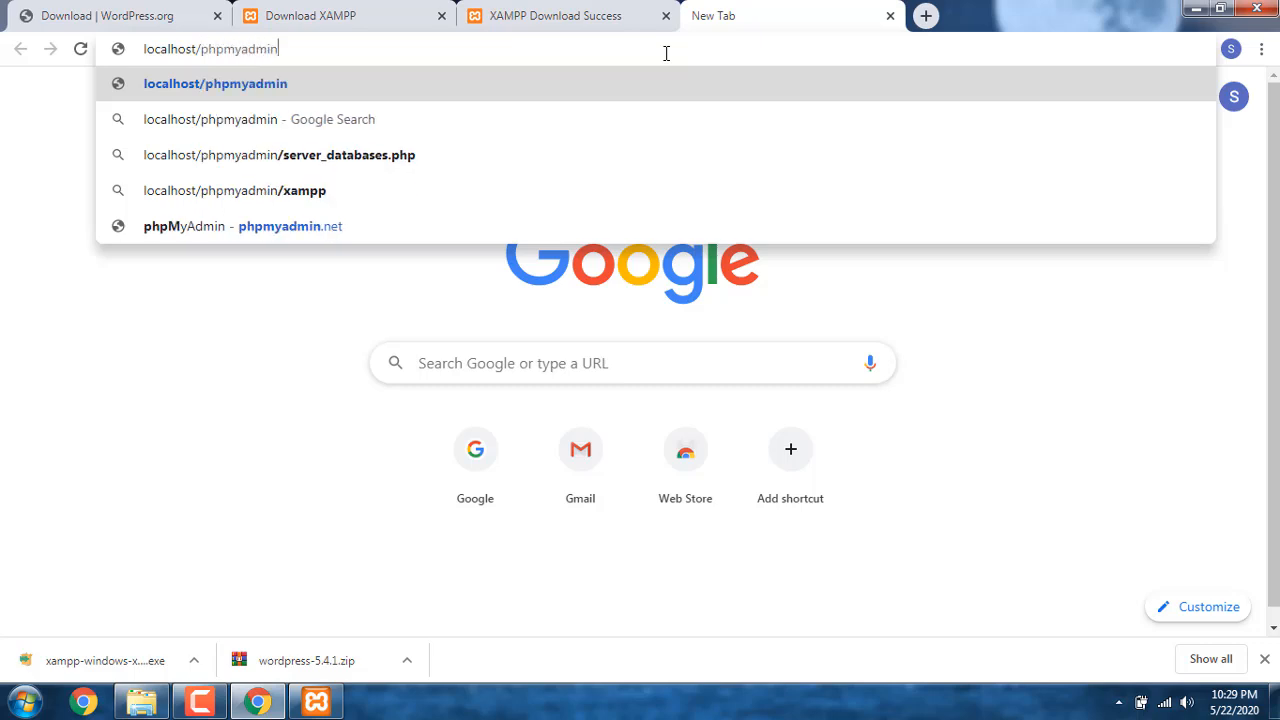
key("Return")
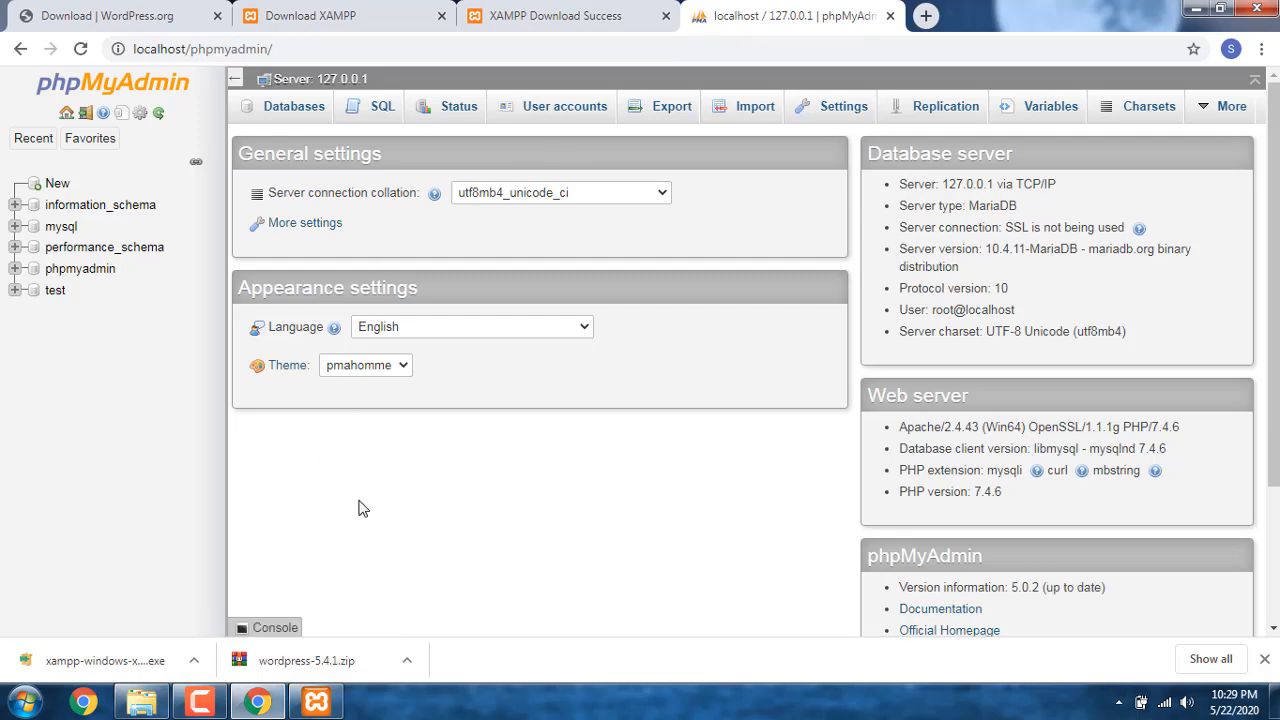
Step: Create a database named learnwp with the utf8mb4_general_ci collation in phpMyAdmin, and close its browser tab
left_click(284, 113)
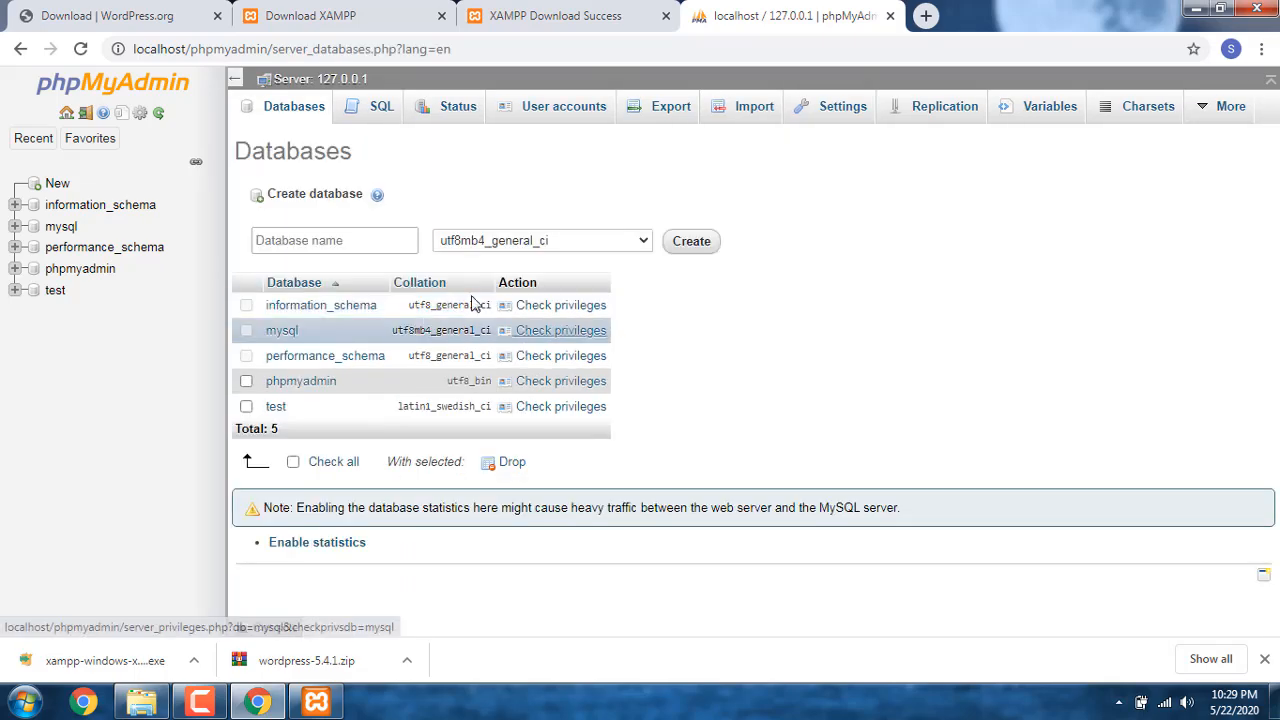
left_click(374, 234)
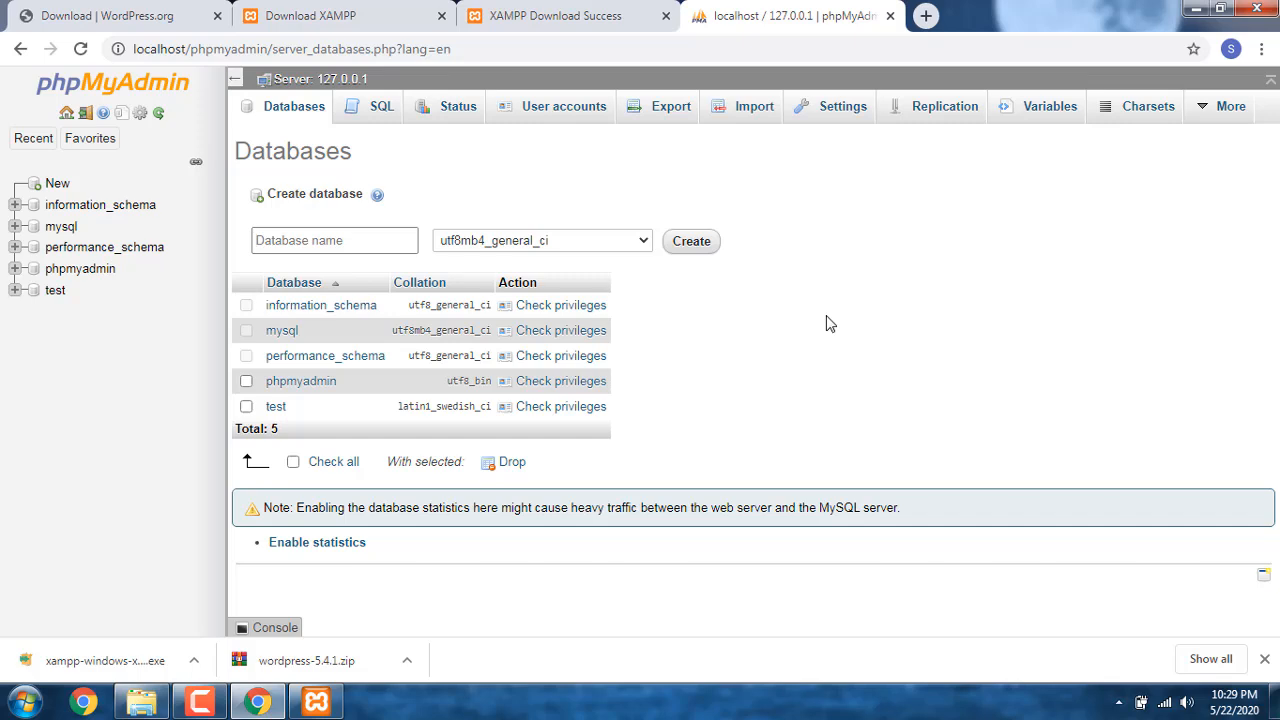
type("learnwp")
left_click(695, 249)
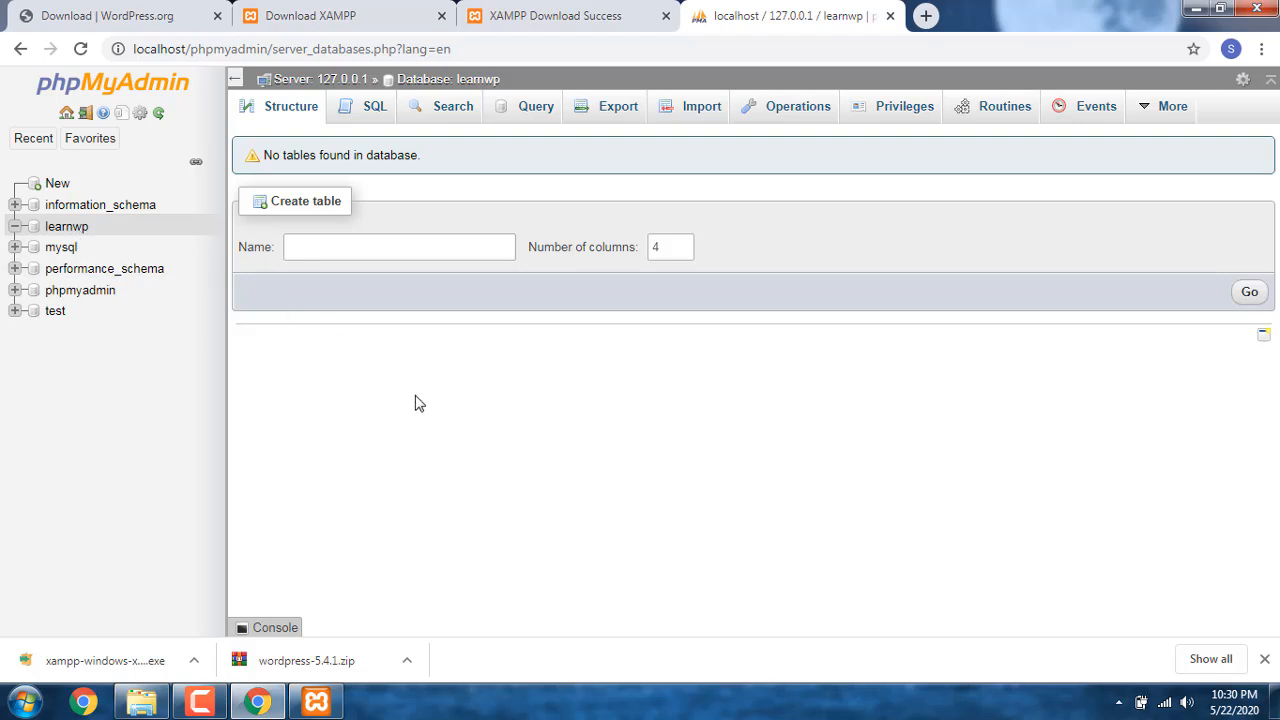
left_click(890, 16)
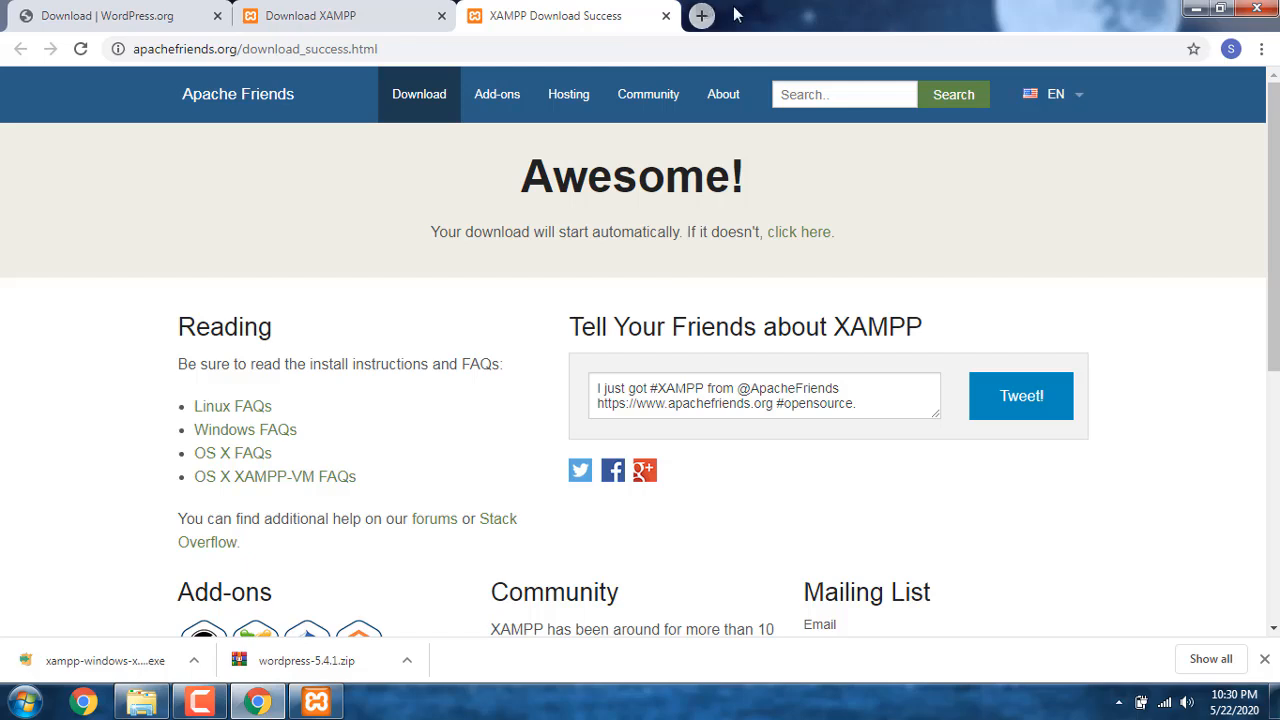
Step: Open the local WordPress site at localhost/learnwp in a new browser tab
left_click(701, 16)
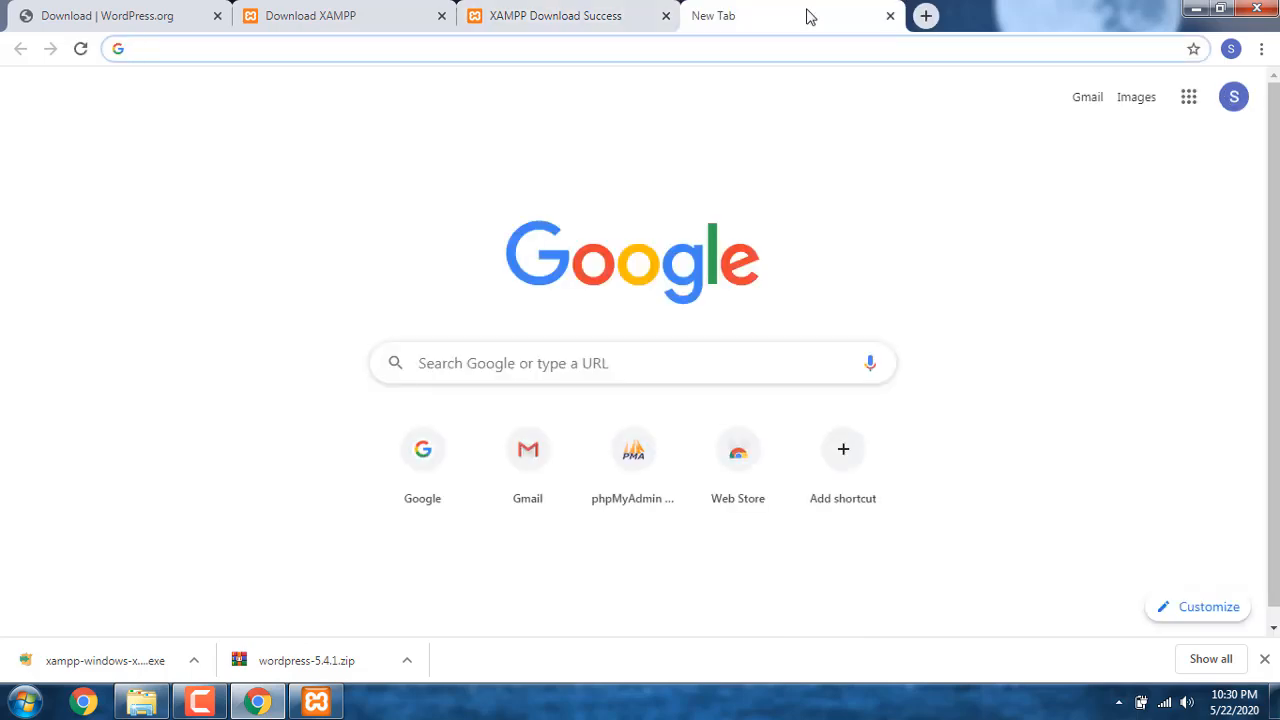
type("localho")
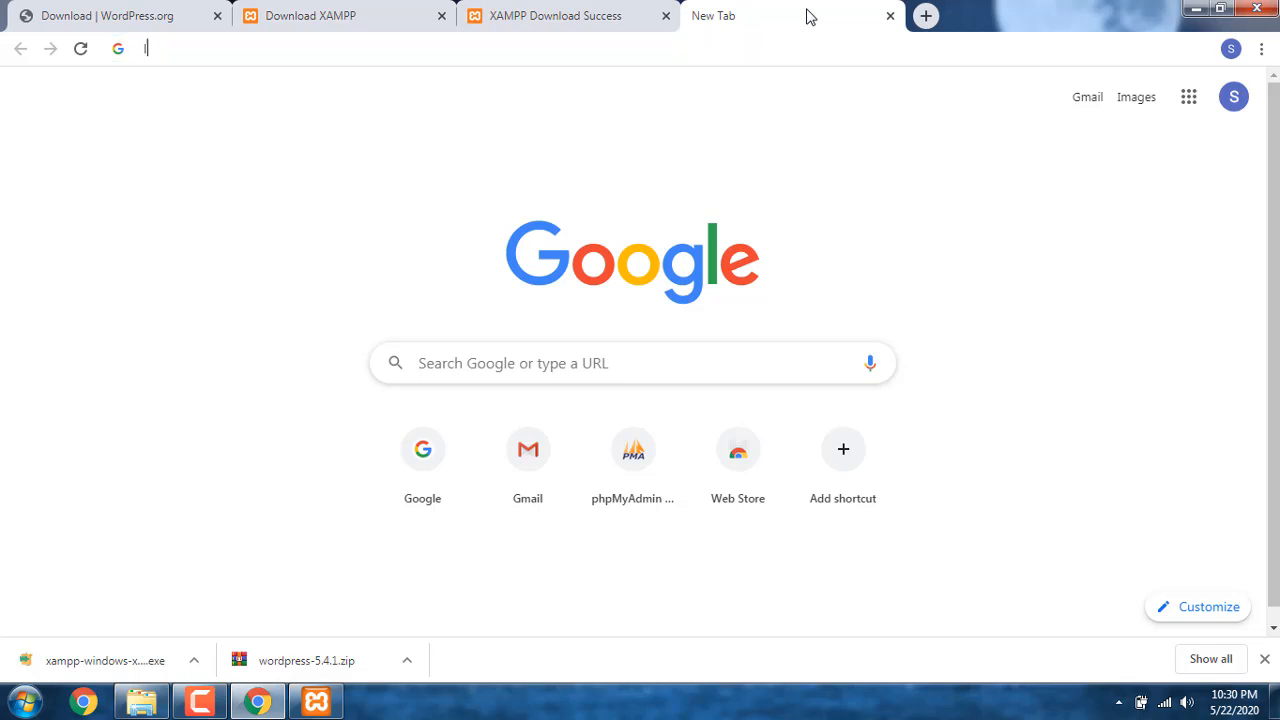
type("st")
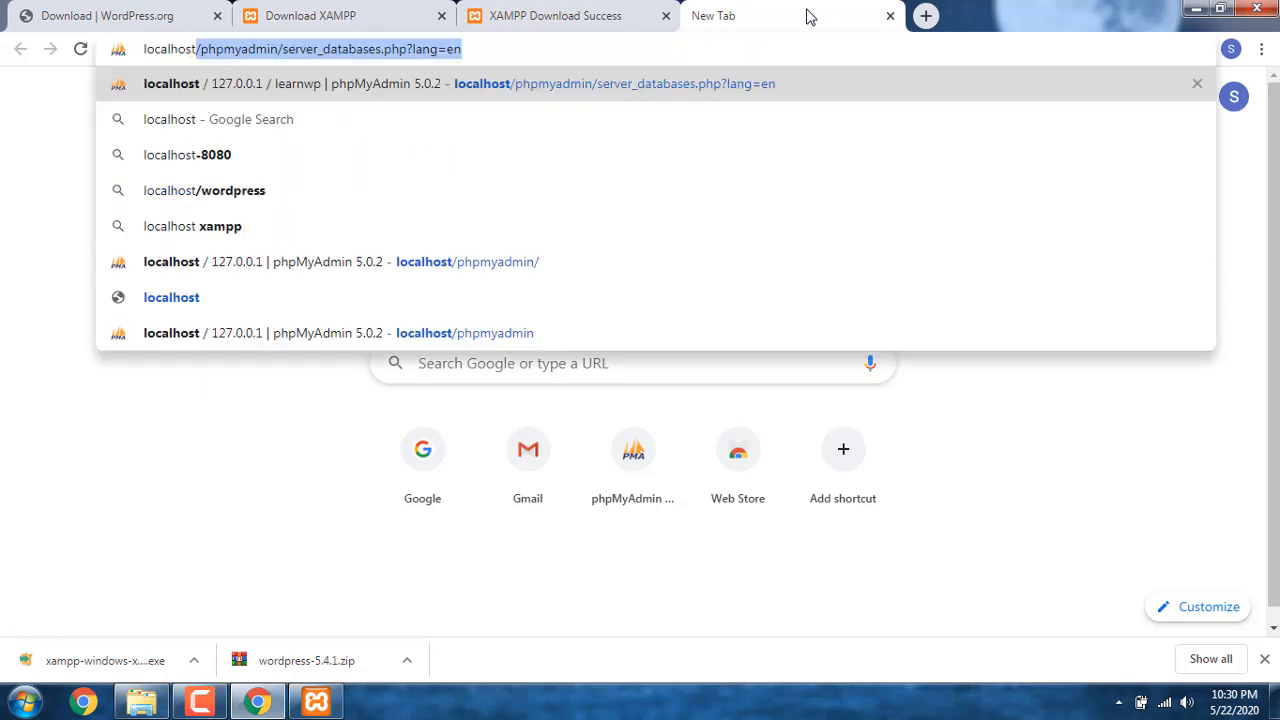
type("/")
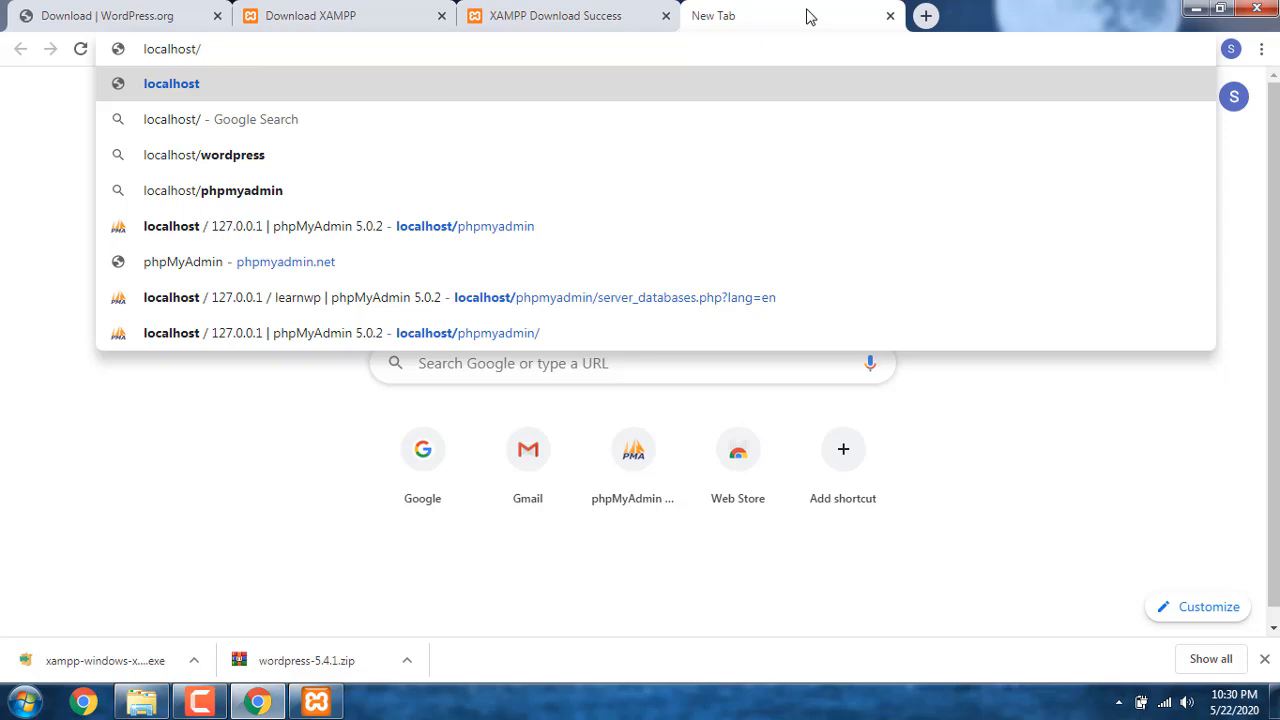
type("learnw")
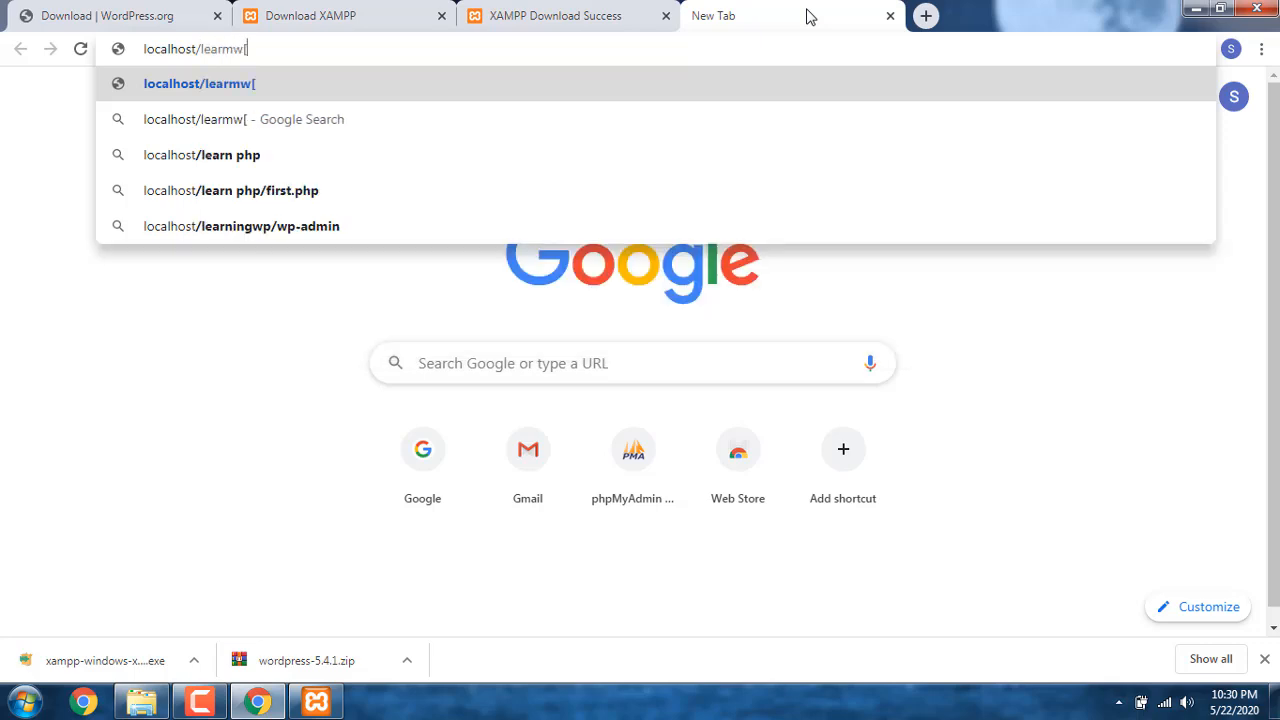
key("BackSpace")
type("wp")
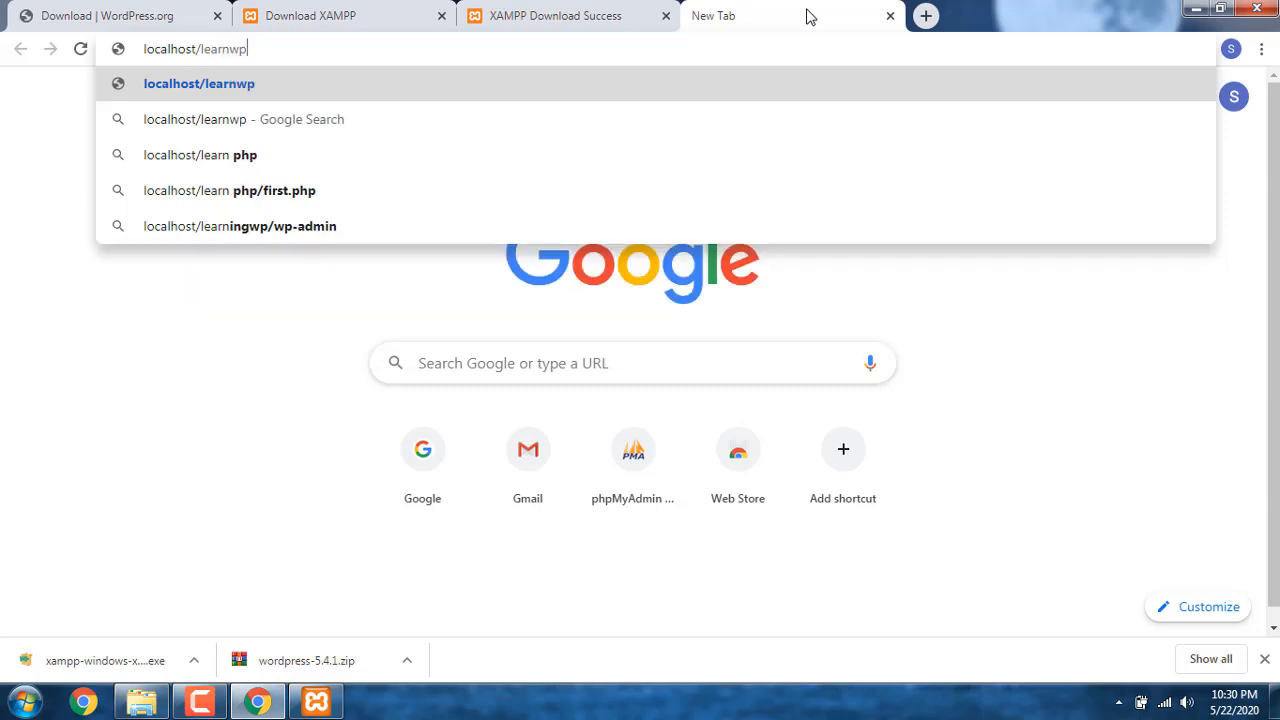
key("Return")
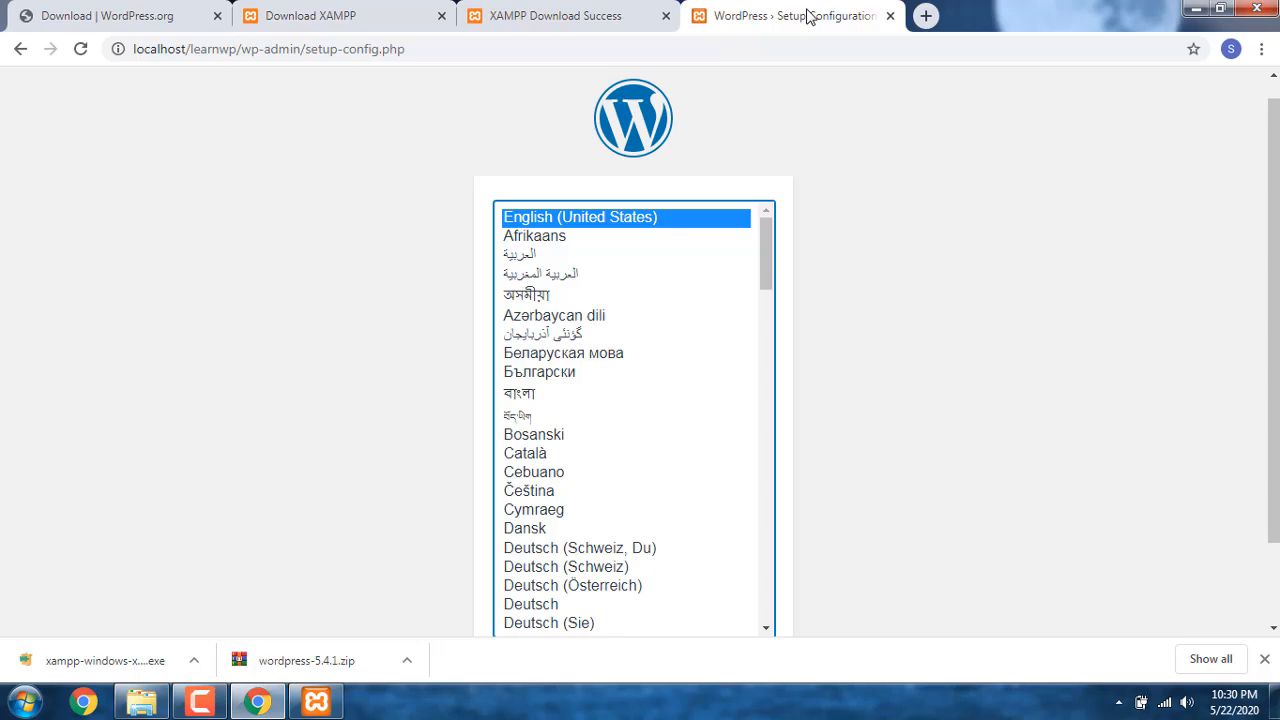
Step: Continue the WordPress setup in English (United States) and proceed to the database connection details
scroll(860, 240, "down", 2)
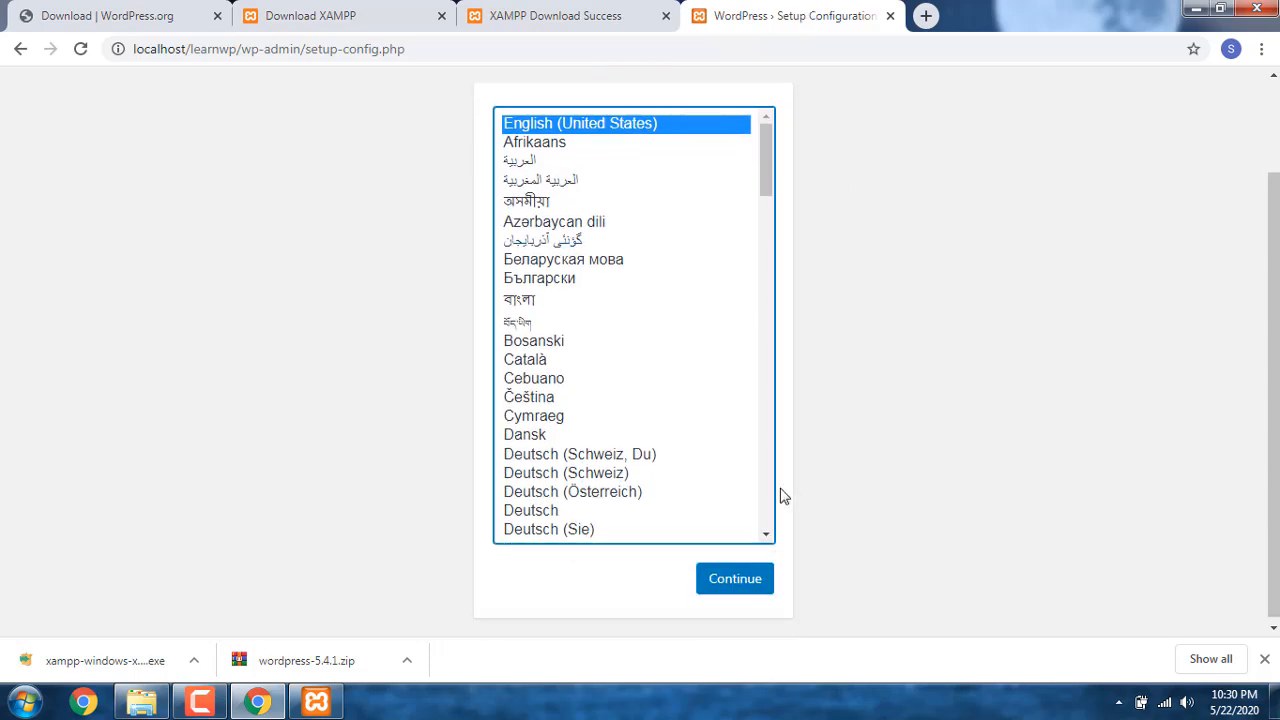
left_click(746, 592)
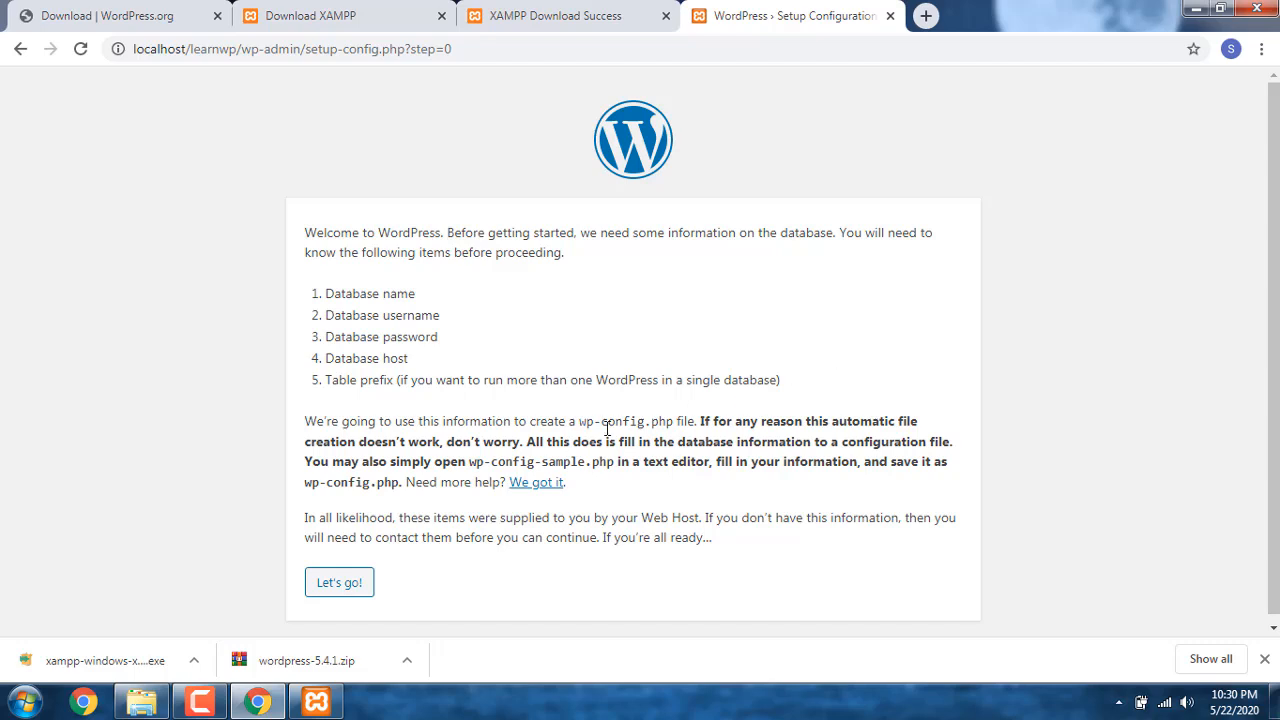
left_click(333, 583)
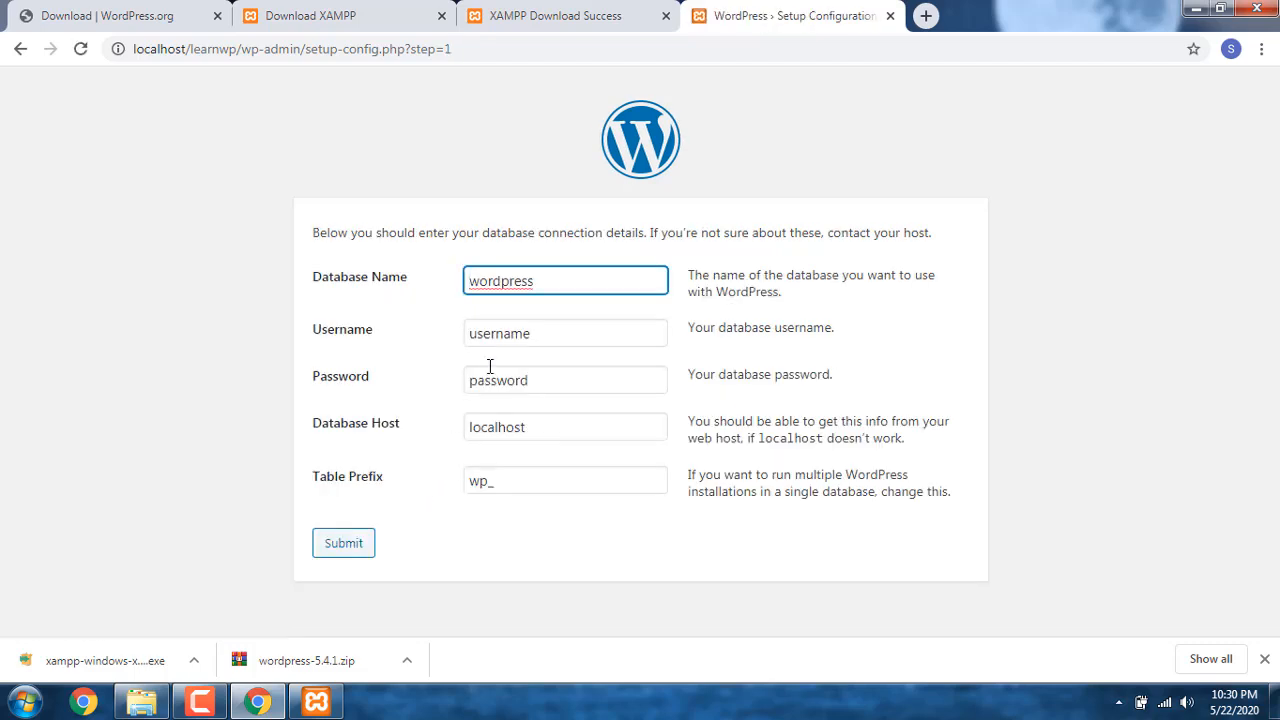
Step: Submit the connection details with database name learnwp, username root and a blank password, and run the WordPress installation
double_click(537, 285)
type("learnwp")
left_click(638, 332)
double_click(638, 332)
type("root")
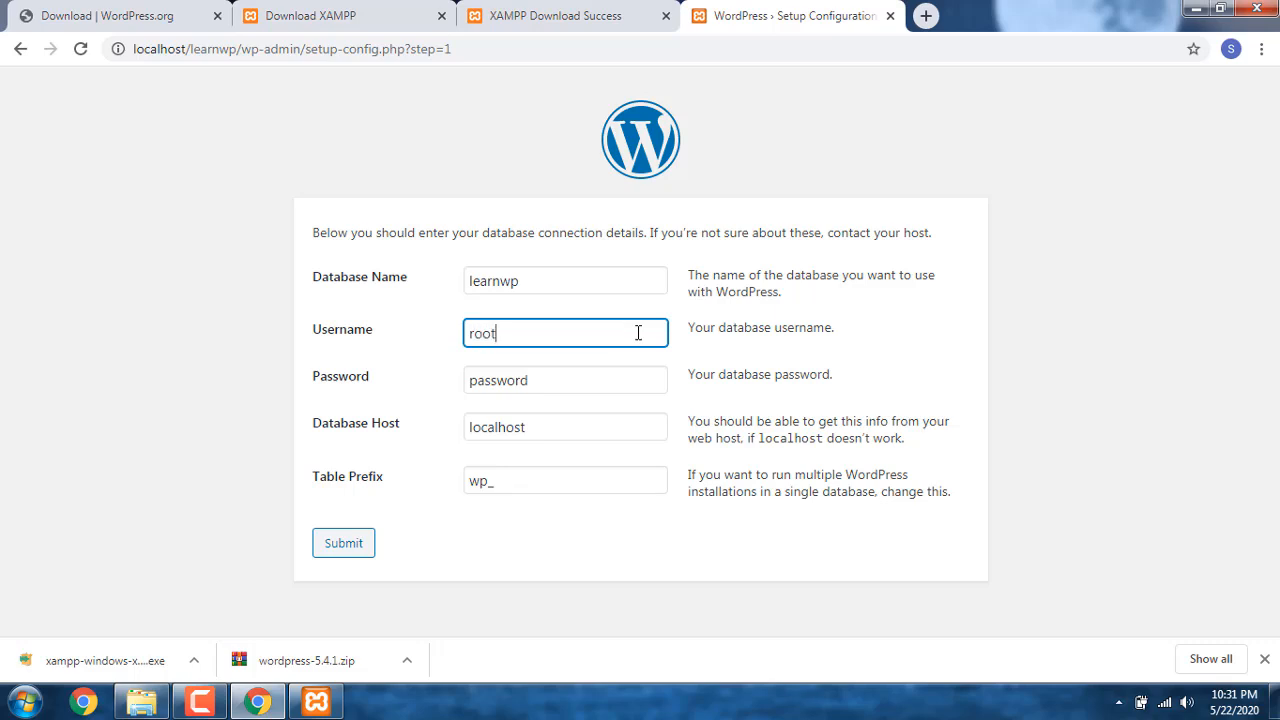
key("Tab")
key("BackSpace")
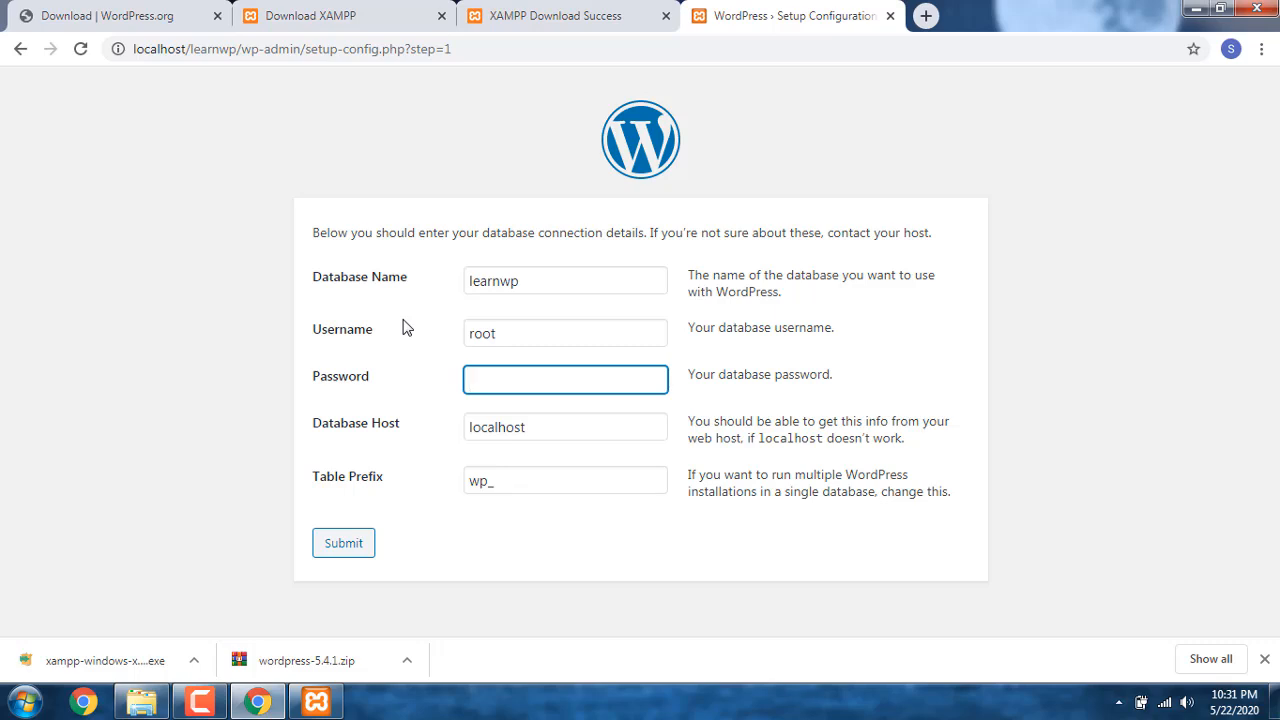
left_click(350, 550)
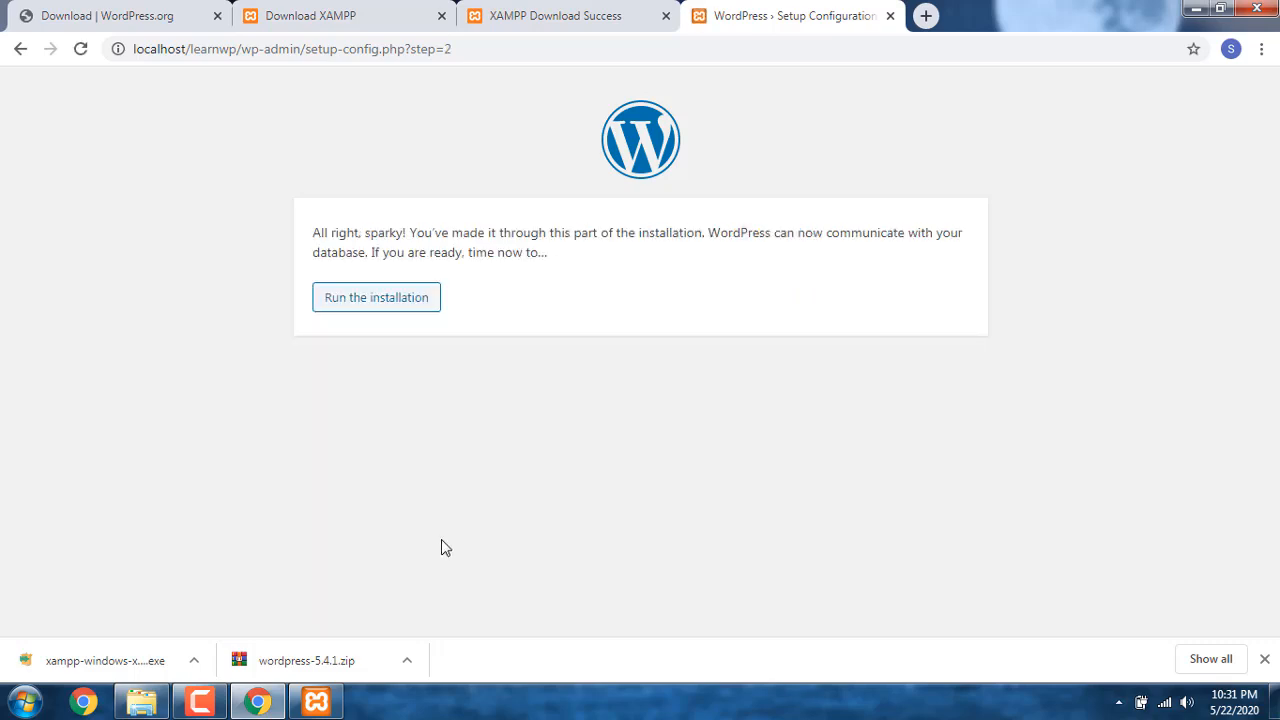
left_click(380, 305)
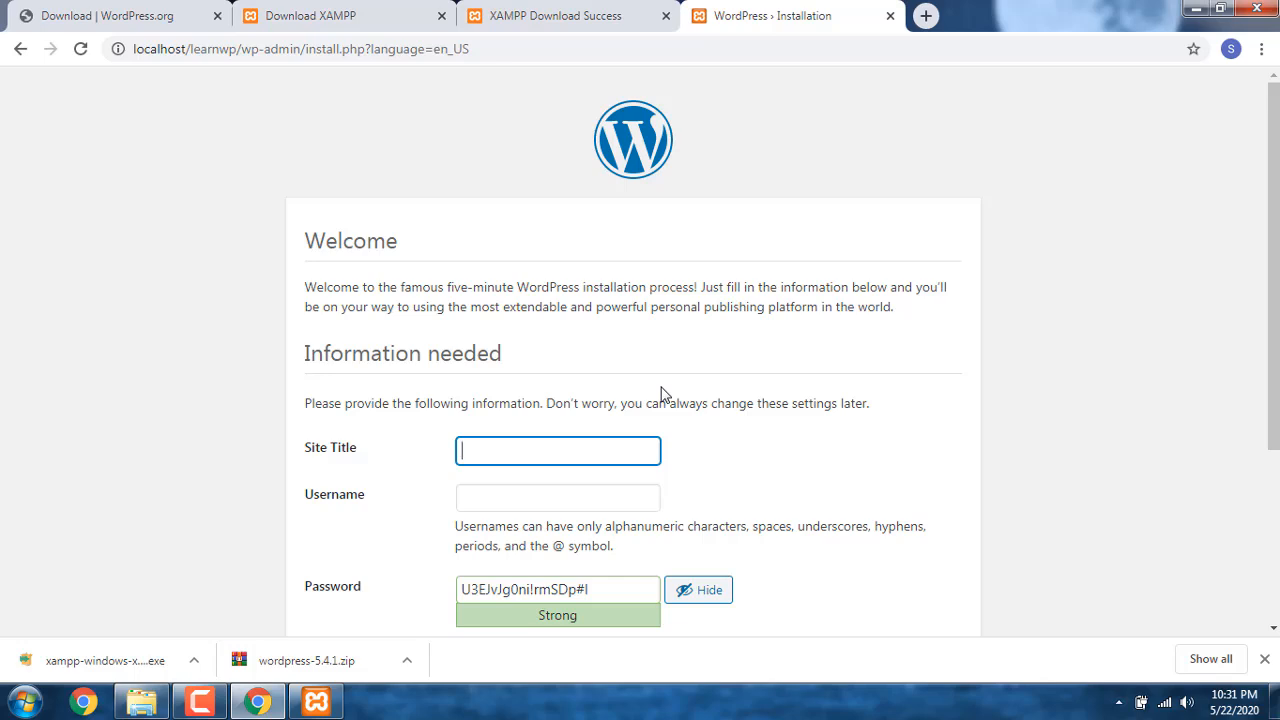
Step: Set the site title to "Learn Wordpress From Scratch" and the username to admin
type("Learn Wordpress From Sc")
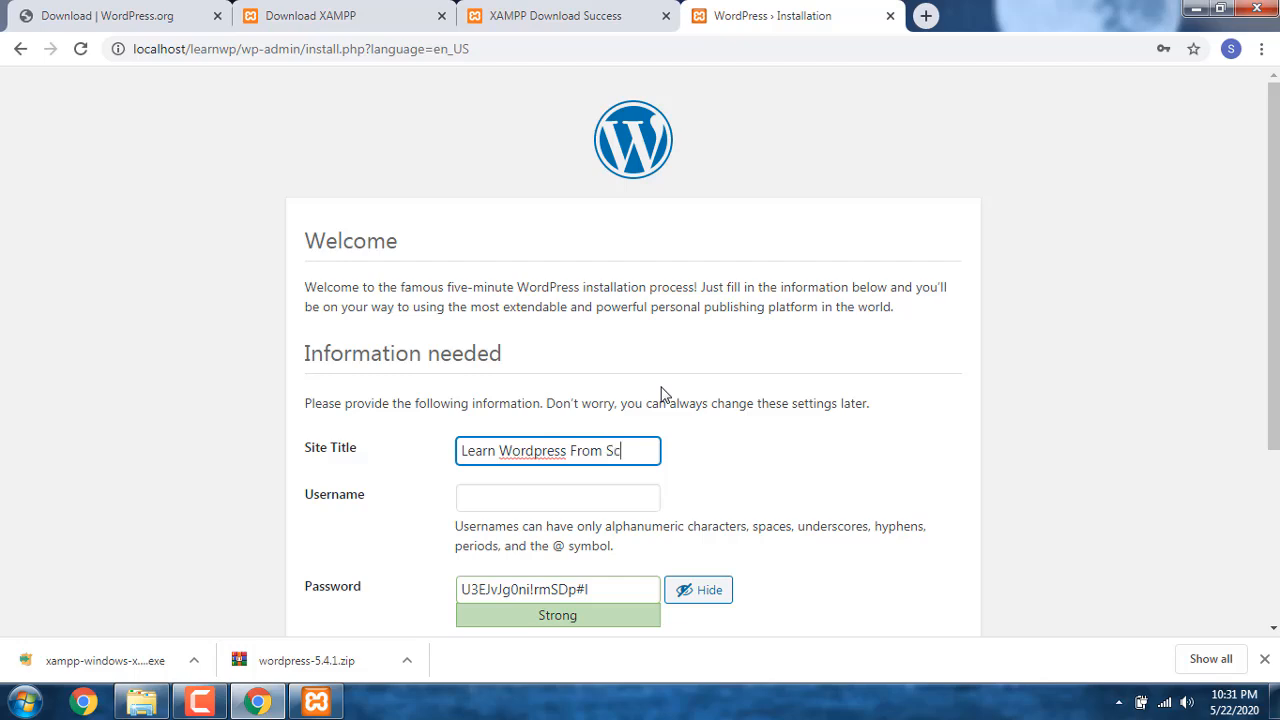
type("ratch")
key("Tab")
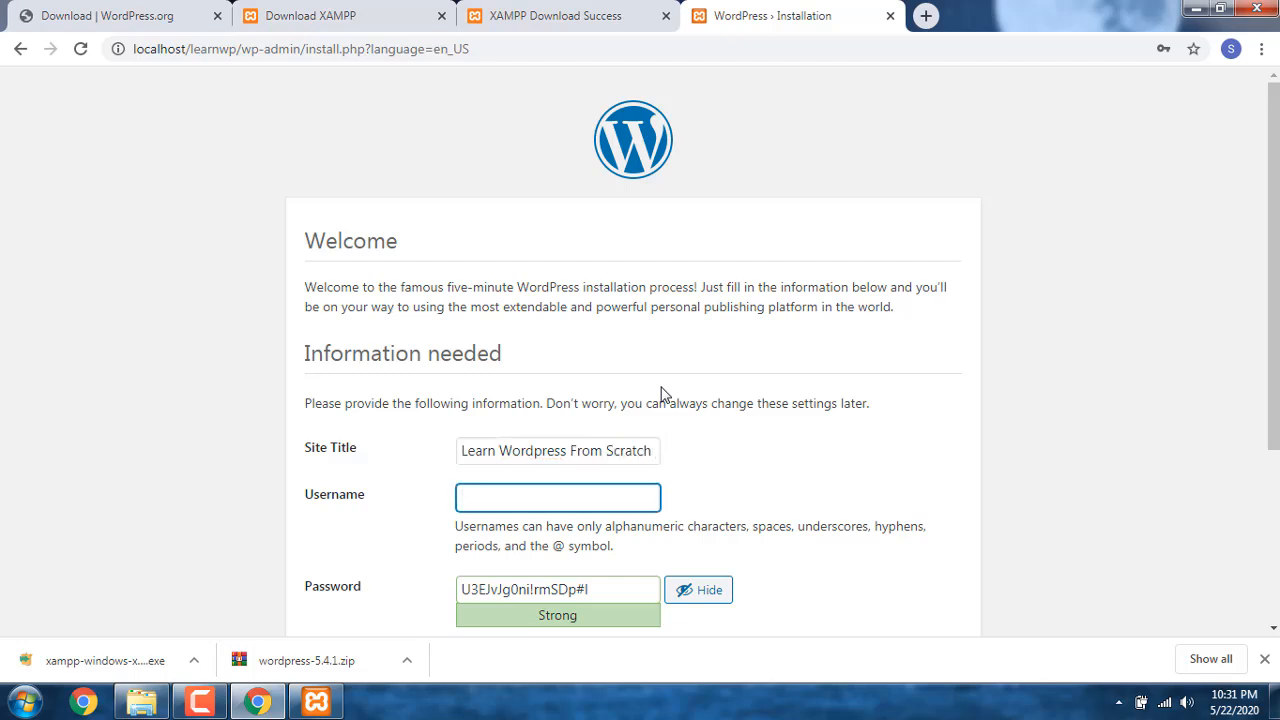
type("admin")
key("Tab")
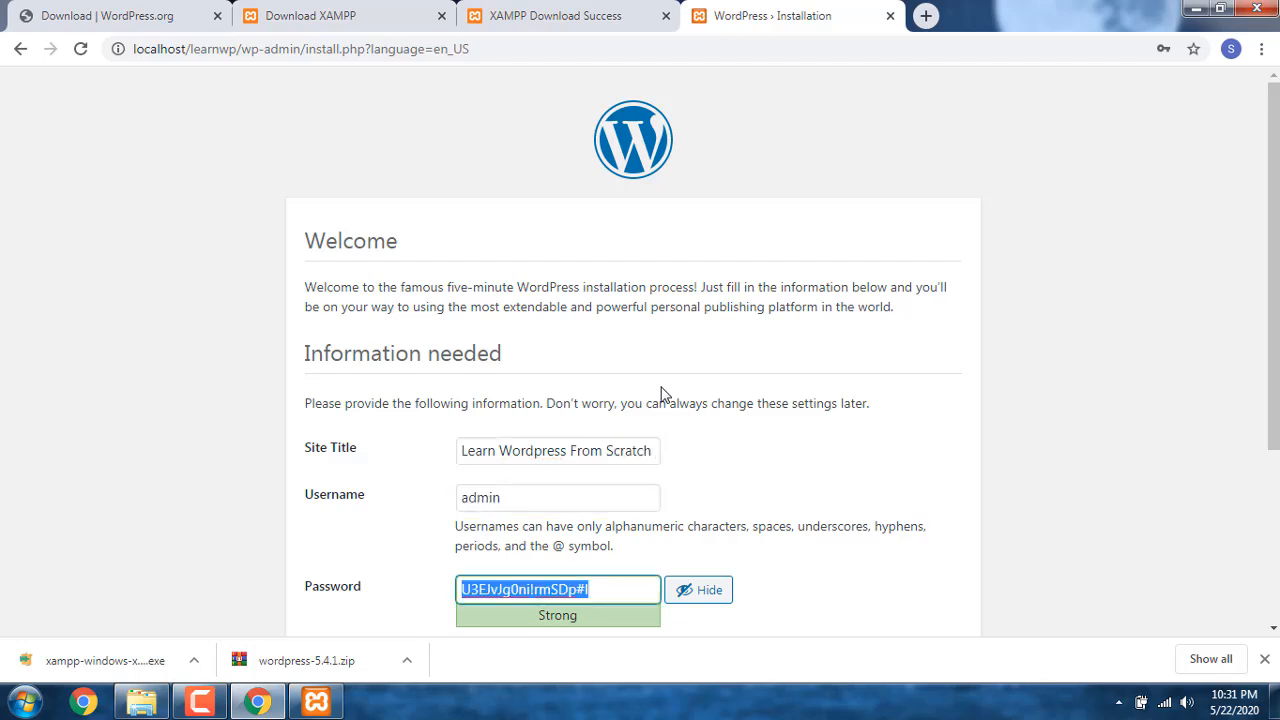
Step: Replace the generated password with the chosen account password and confirm the use of a weak password
type("admin")
scroll(670, 388, "down", 2)
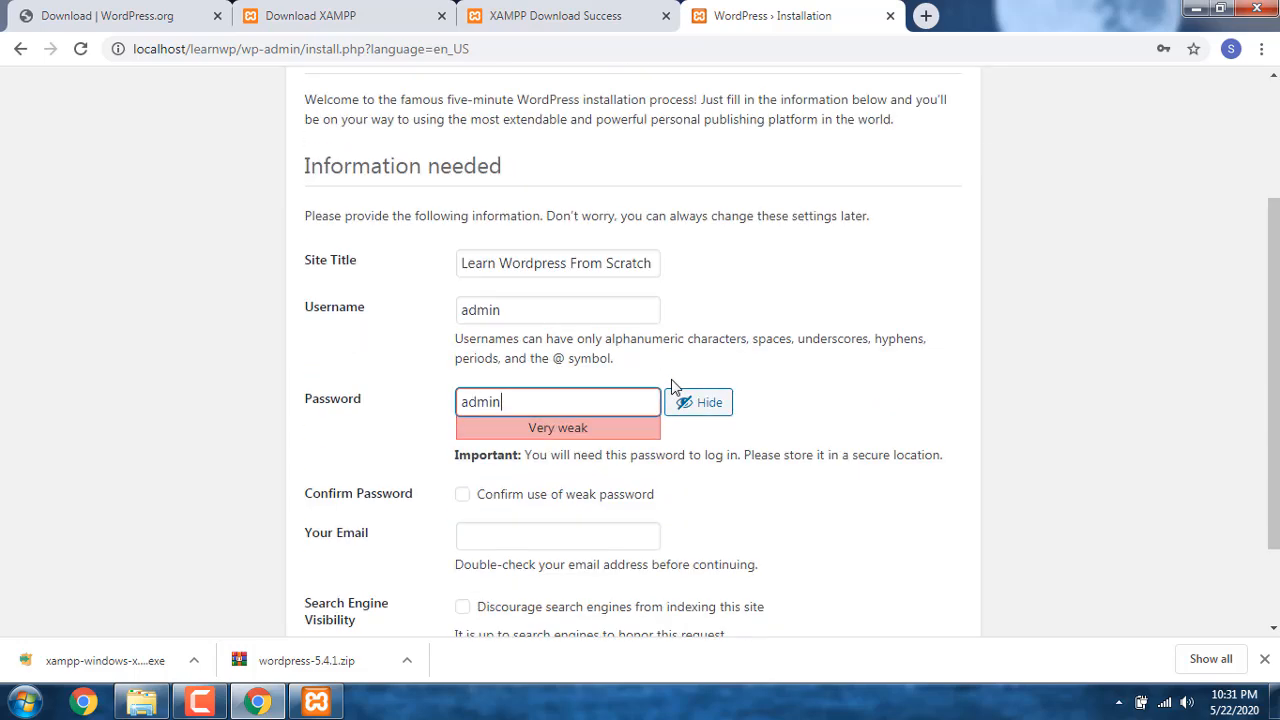
left_click(548, 505)
Step: Install WordPress with the administrator's e-mail address filled in, and save the login in the browser
left_click(565, 530)
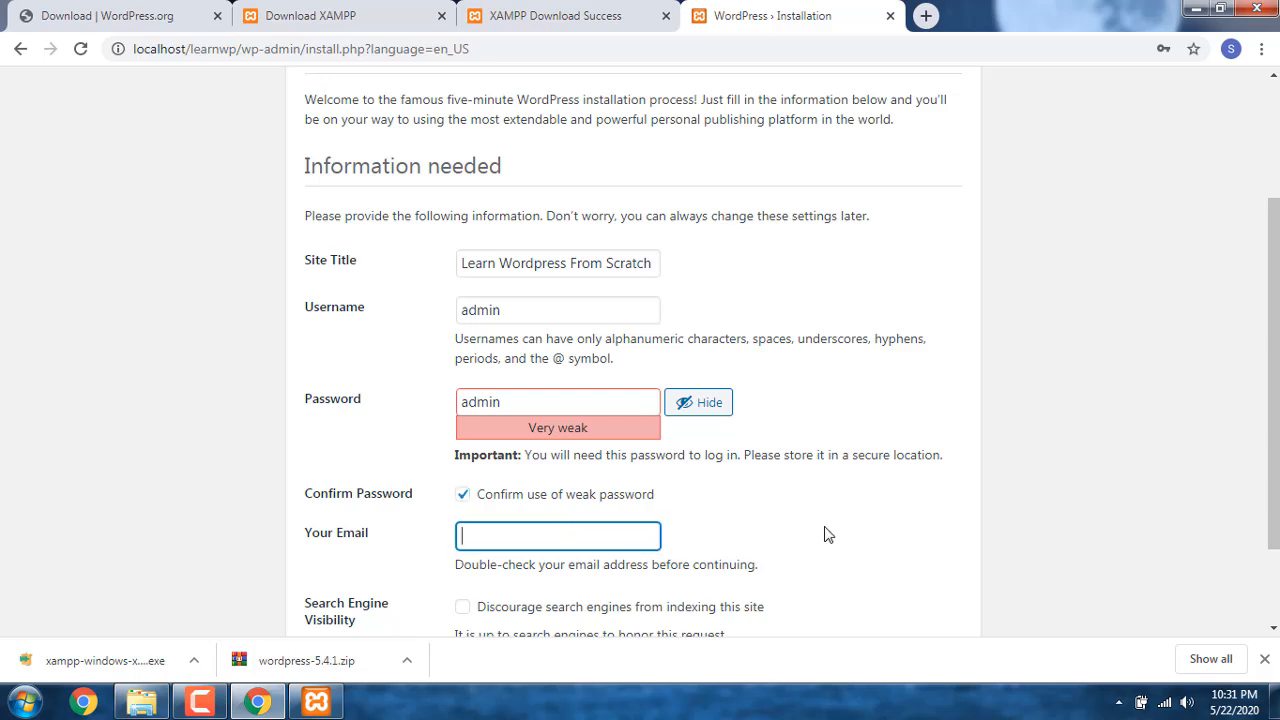
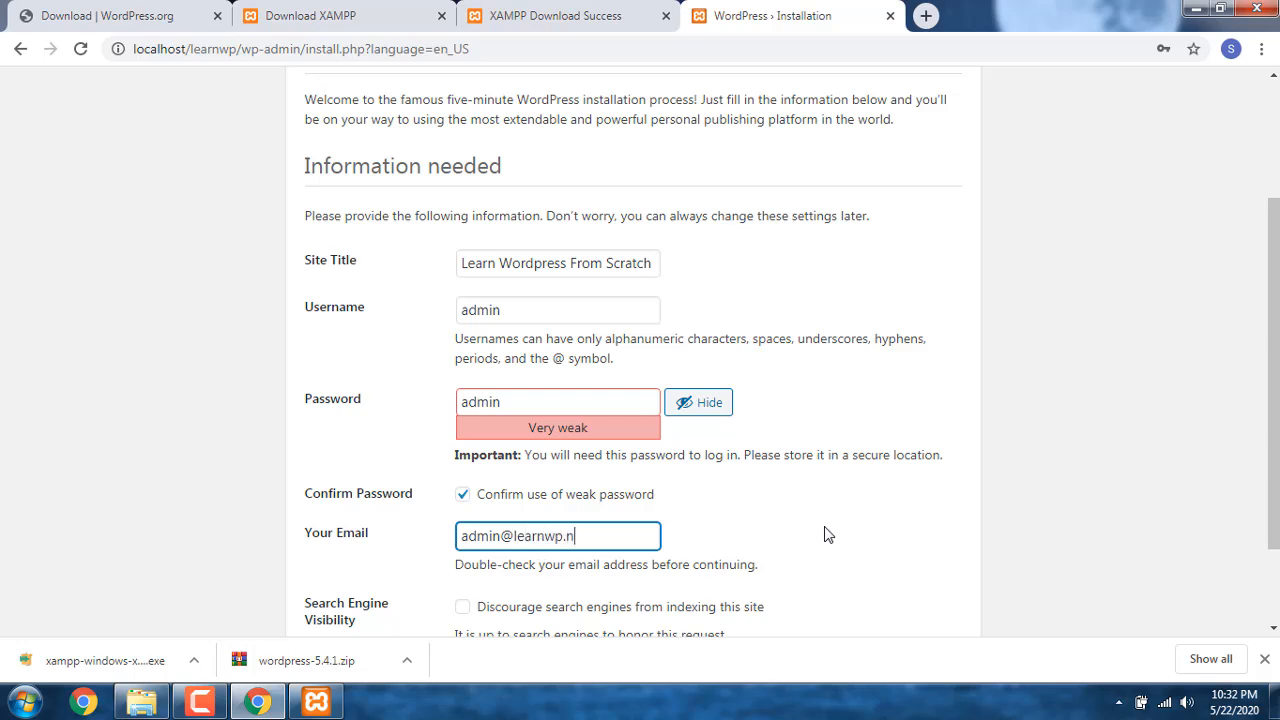
scroll(826, 535, "down", 1)
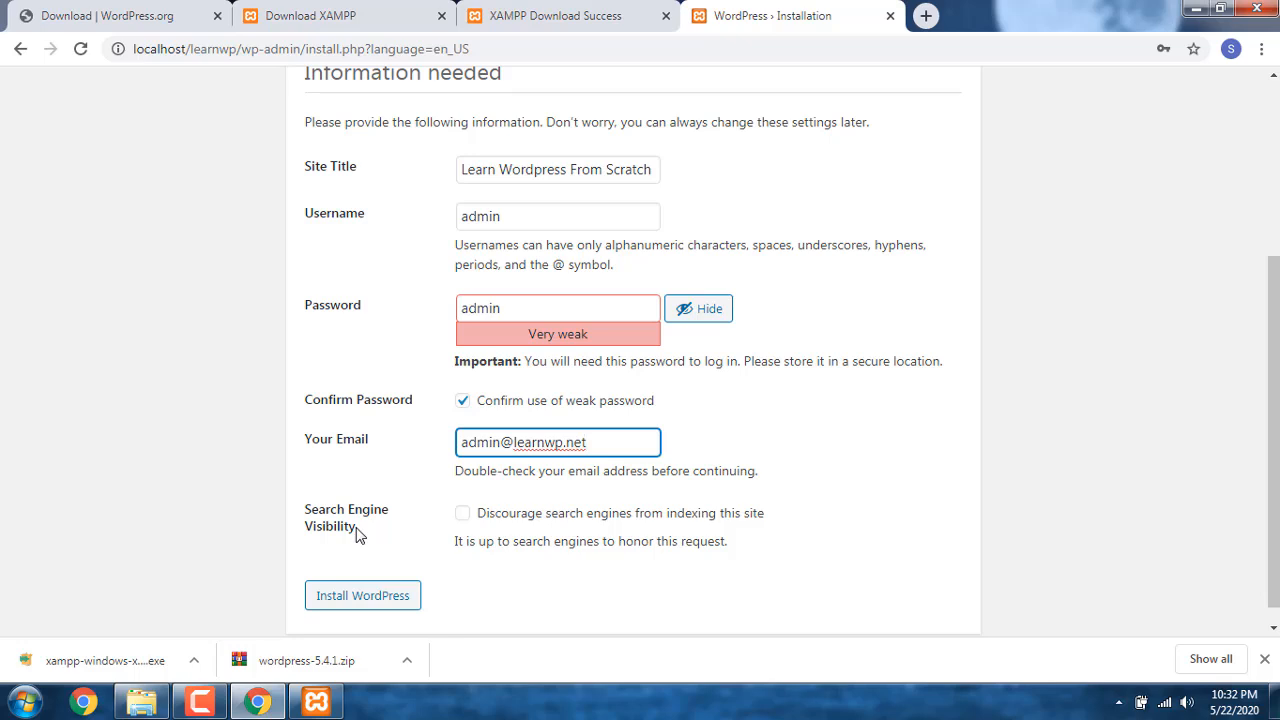
left_click(400, 603)
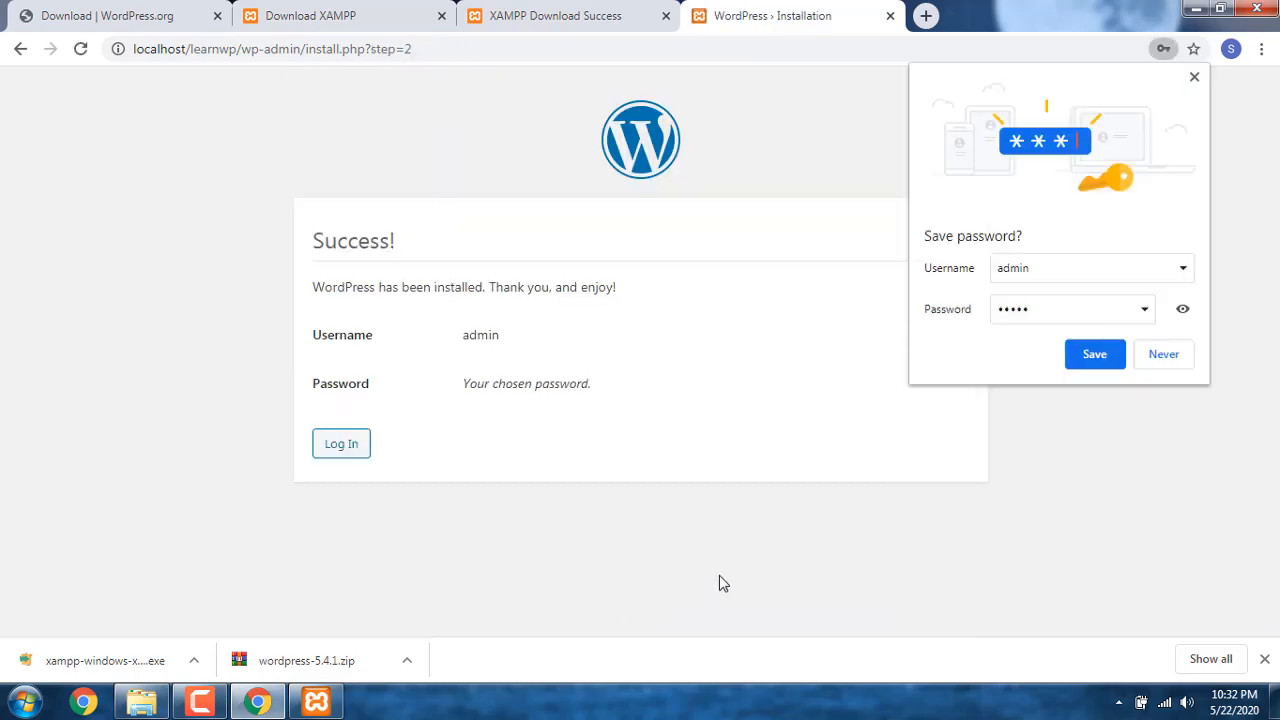
left_click(1095, 362)
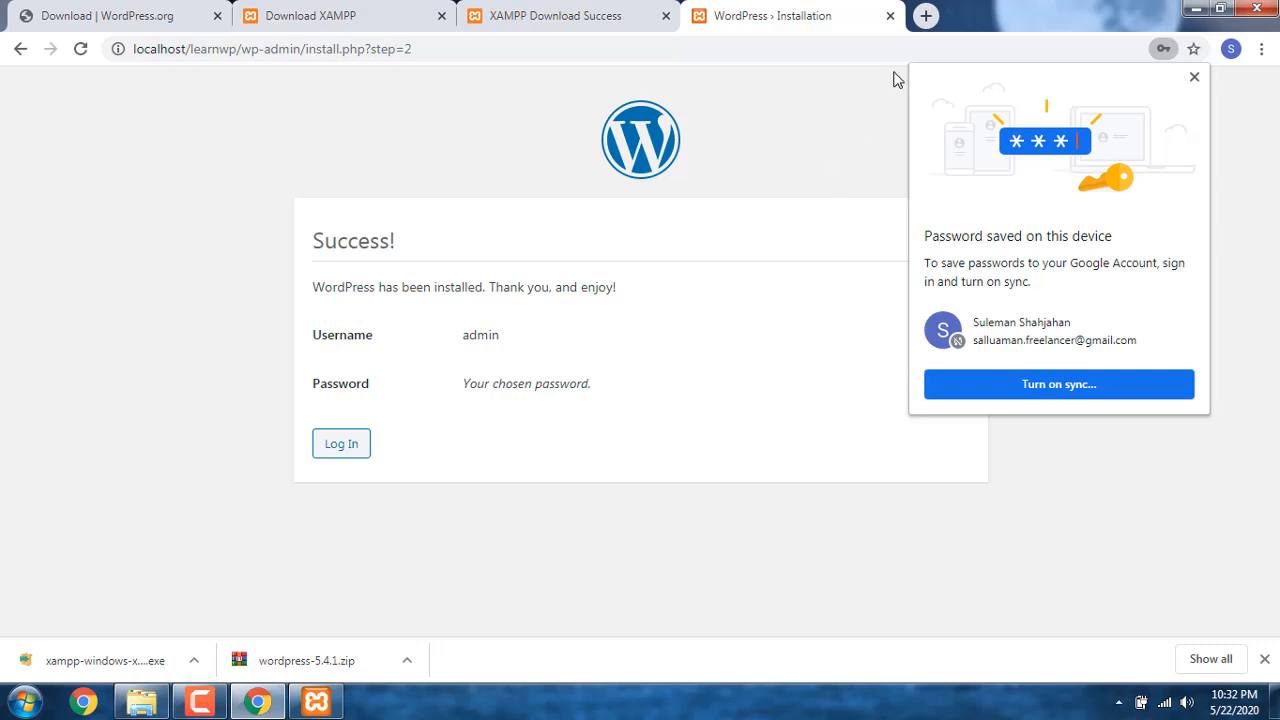
Step: Open localhost/learnwp in a new browser tab and look through the site's front page
left_click(926, 16)
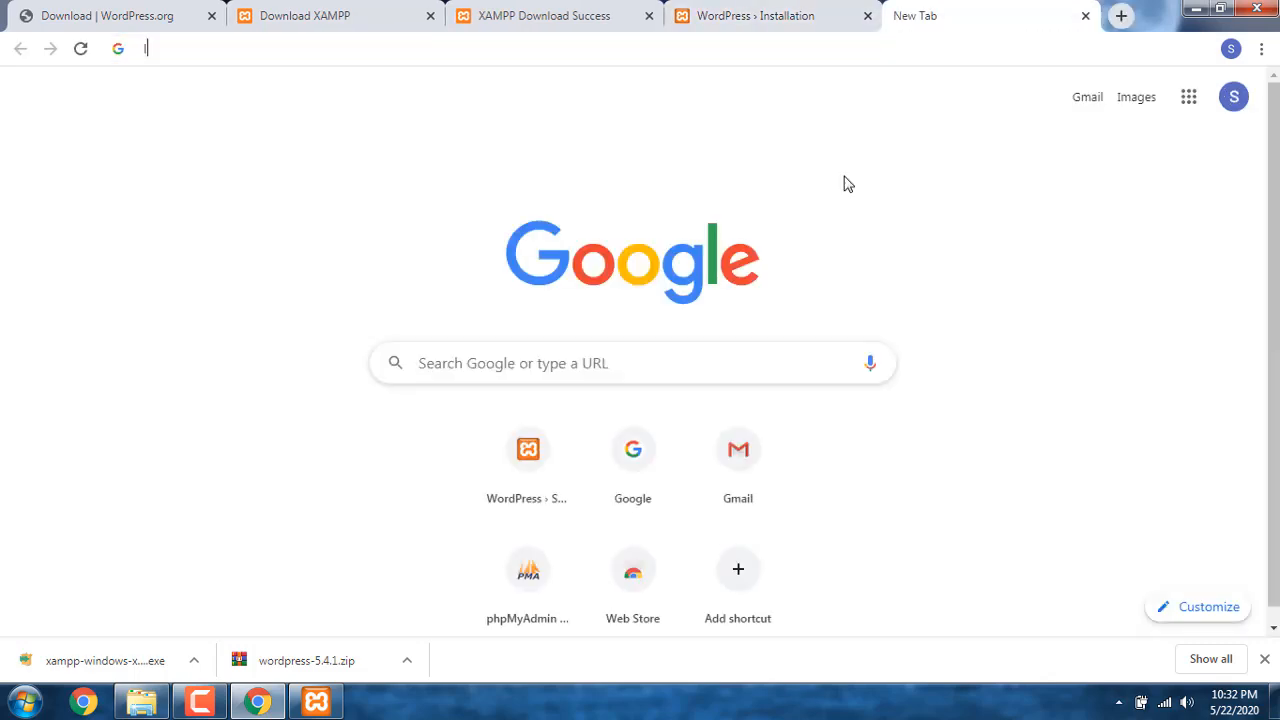
type("localhost")
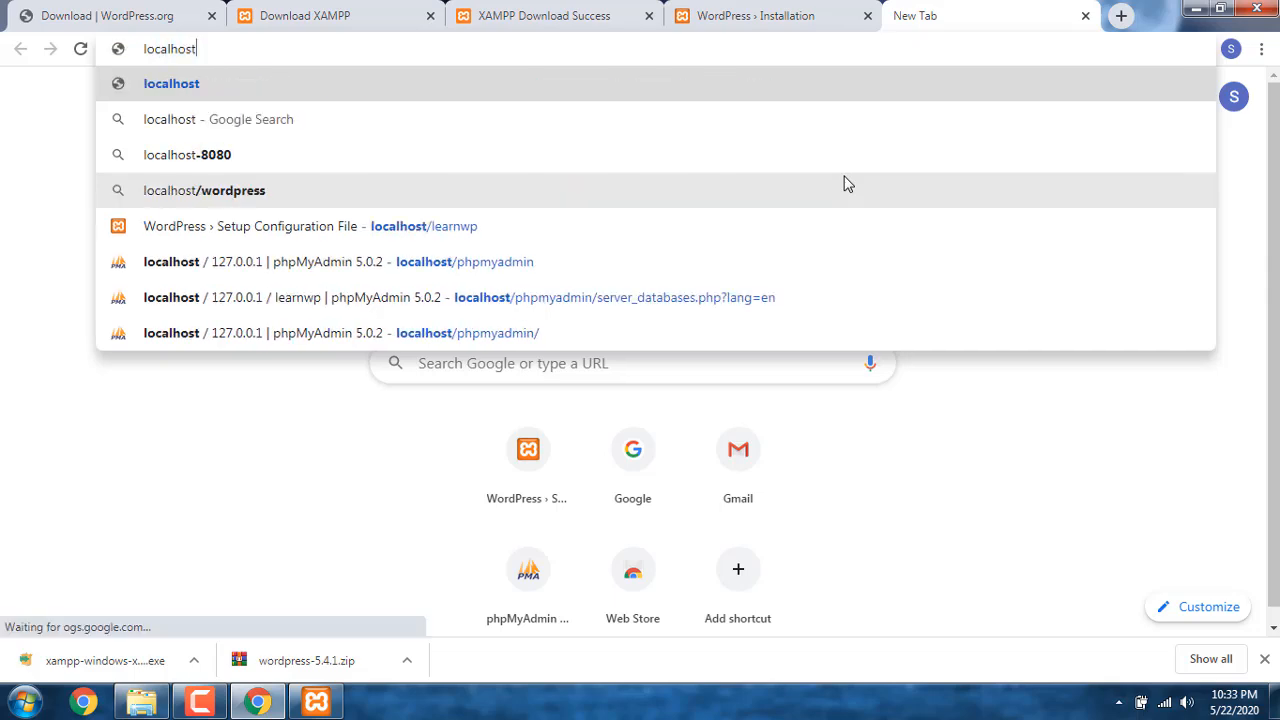
type("/")
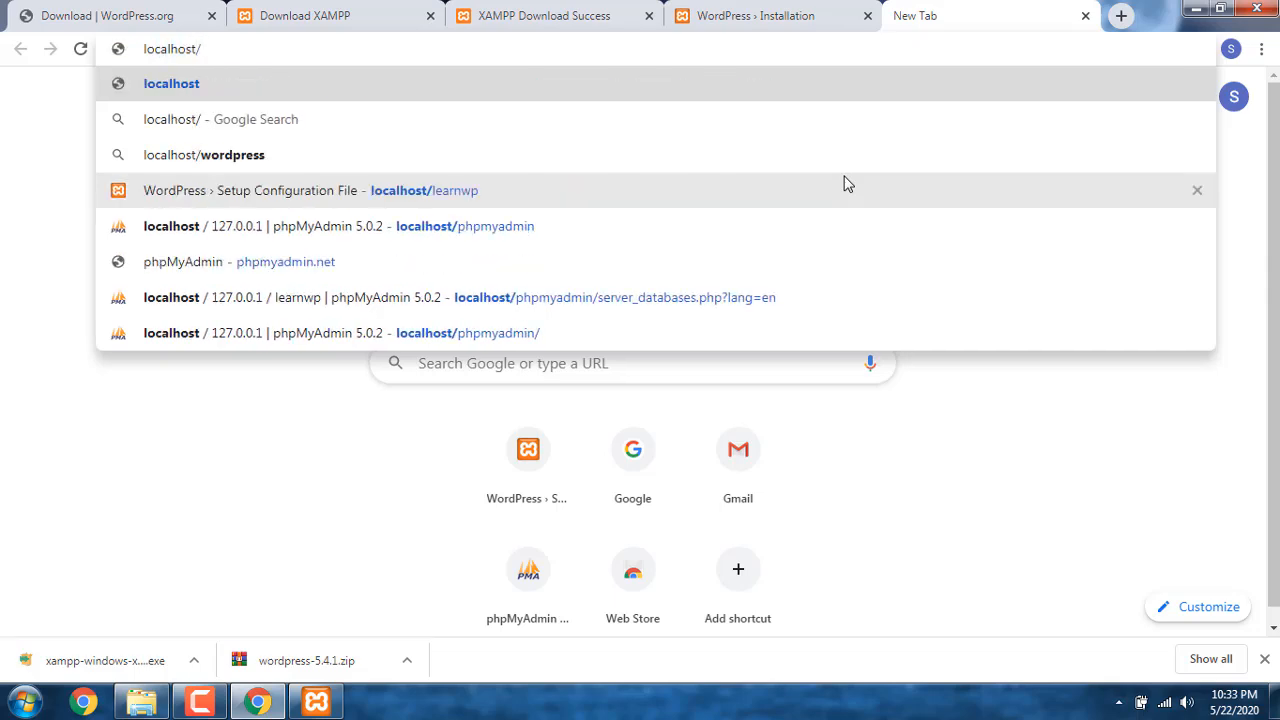
type("learnwp")
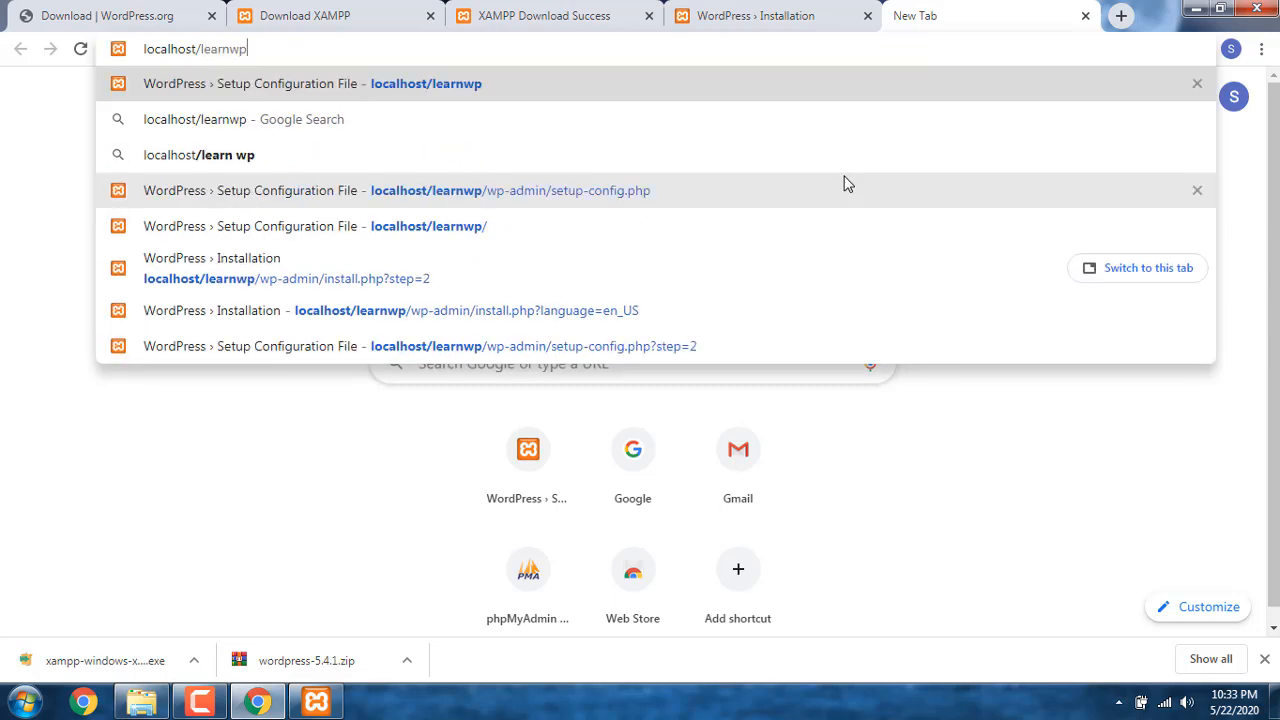
key("Return")
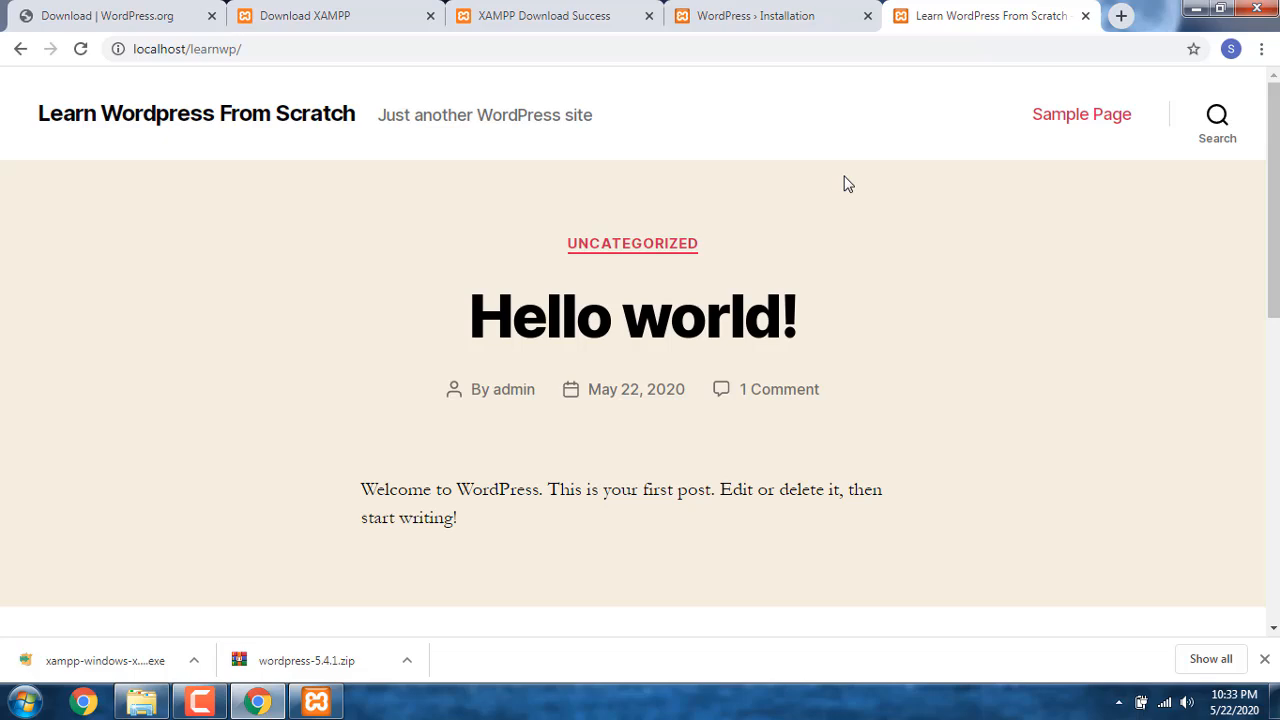
scroll(838, 255, "down", 8)
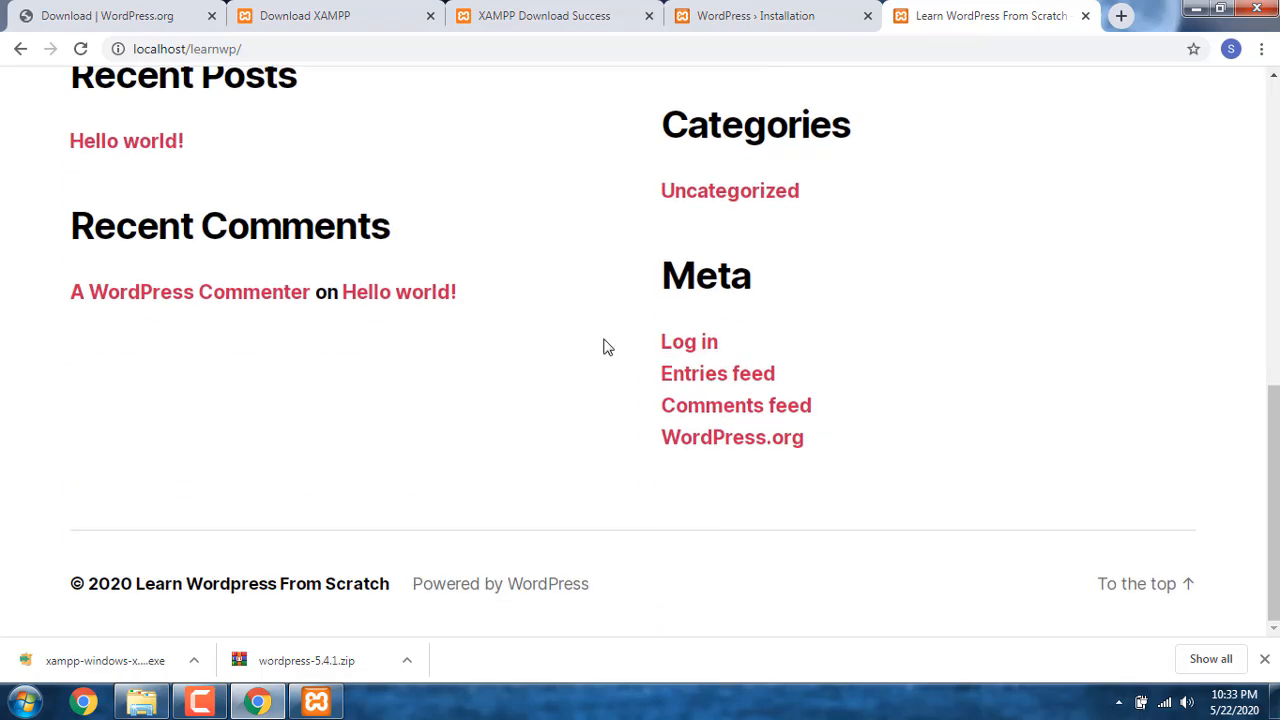
Step: Return to the WordPress installation page and load localhost/learnwp/wp-admin in its place
left_click(790, 17)
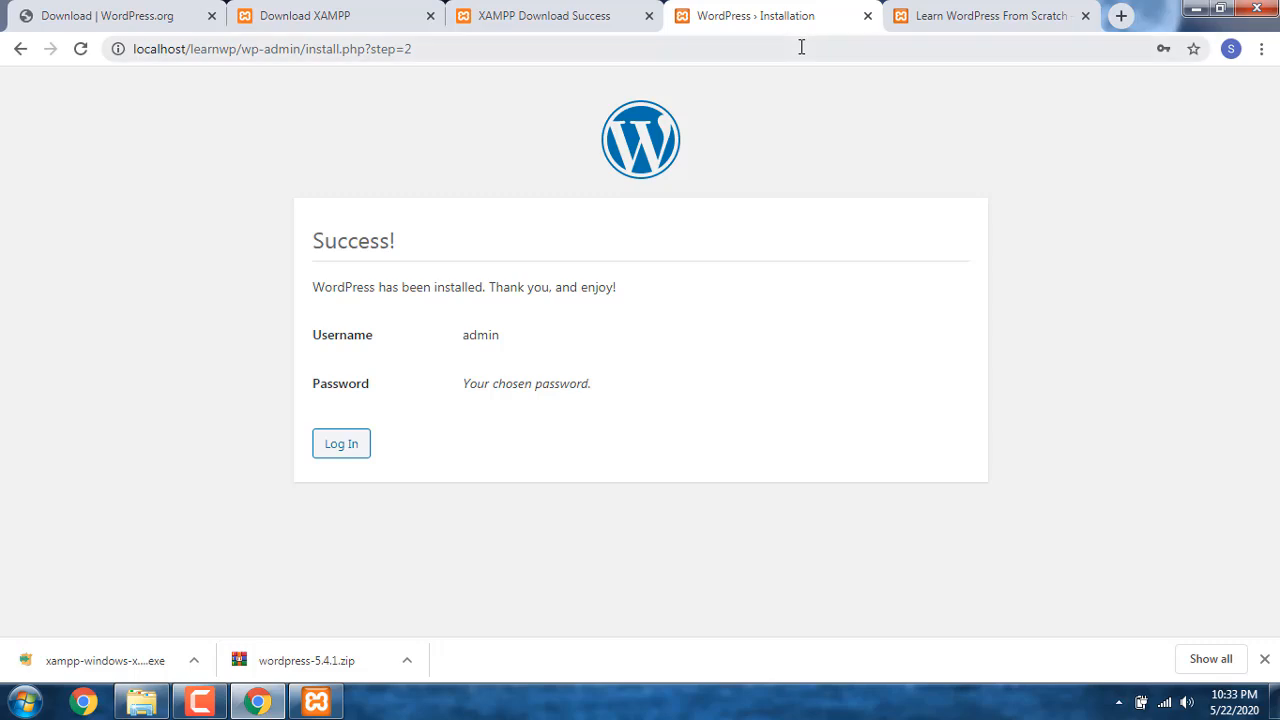
left_click(801, 47)
type("localhost")
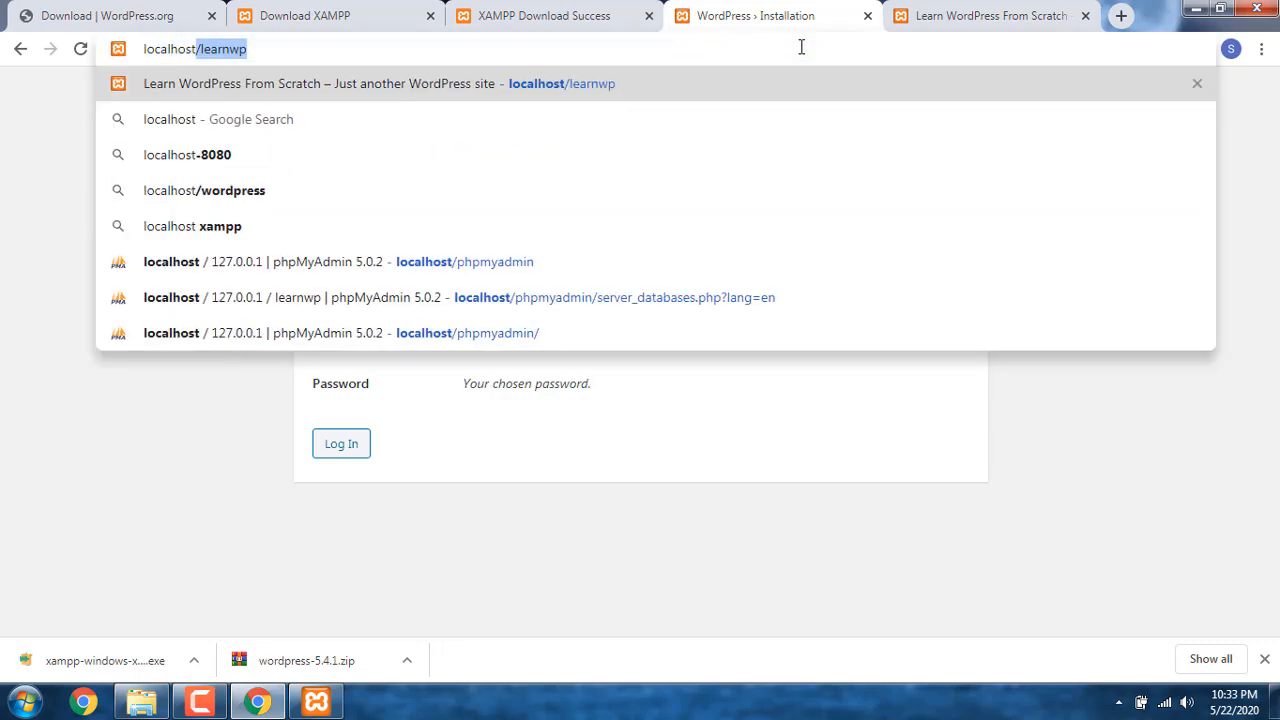
type("/learn")
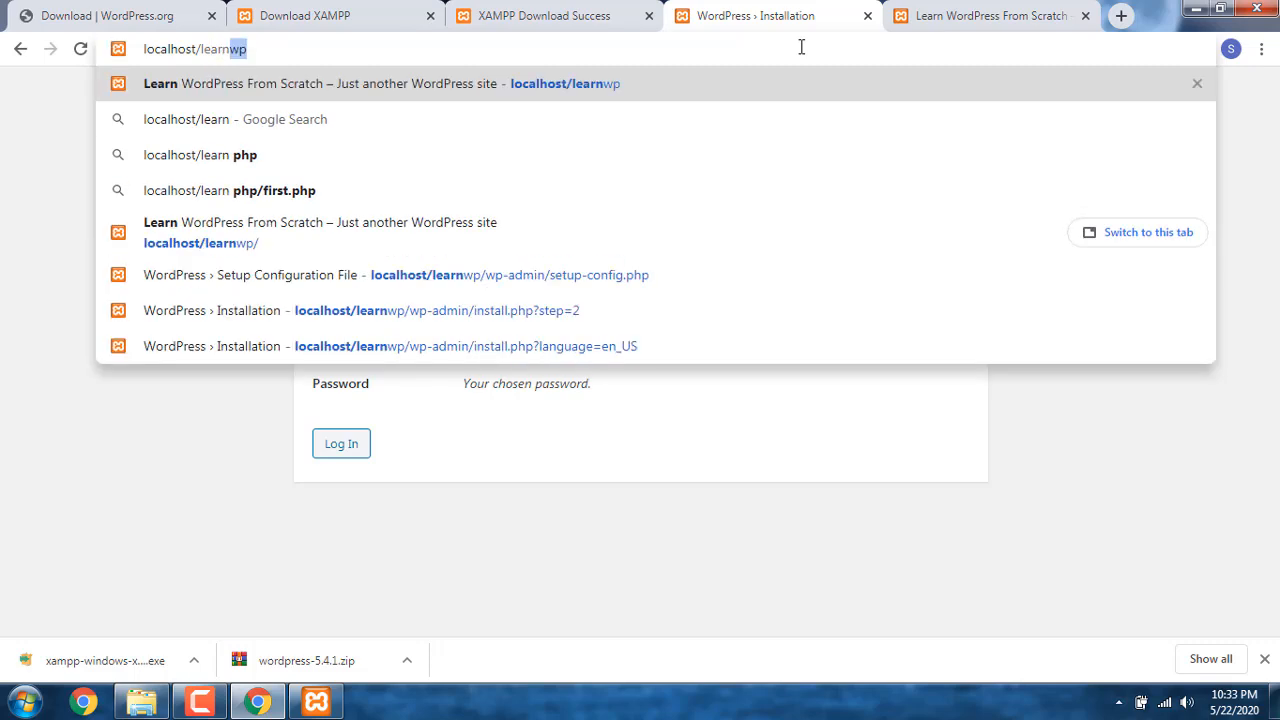
type("wp/")
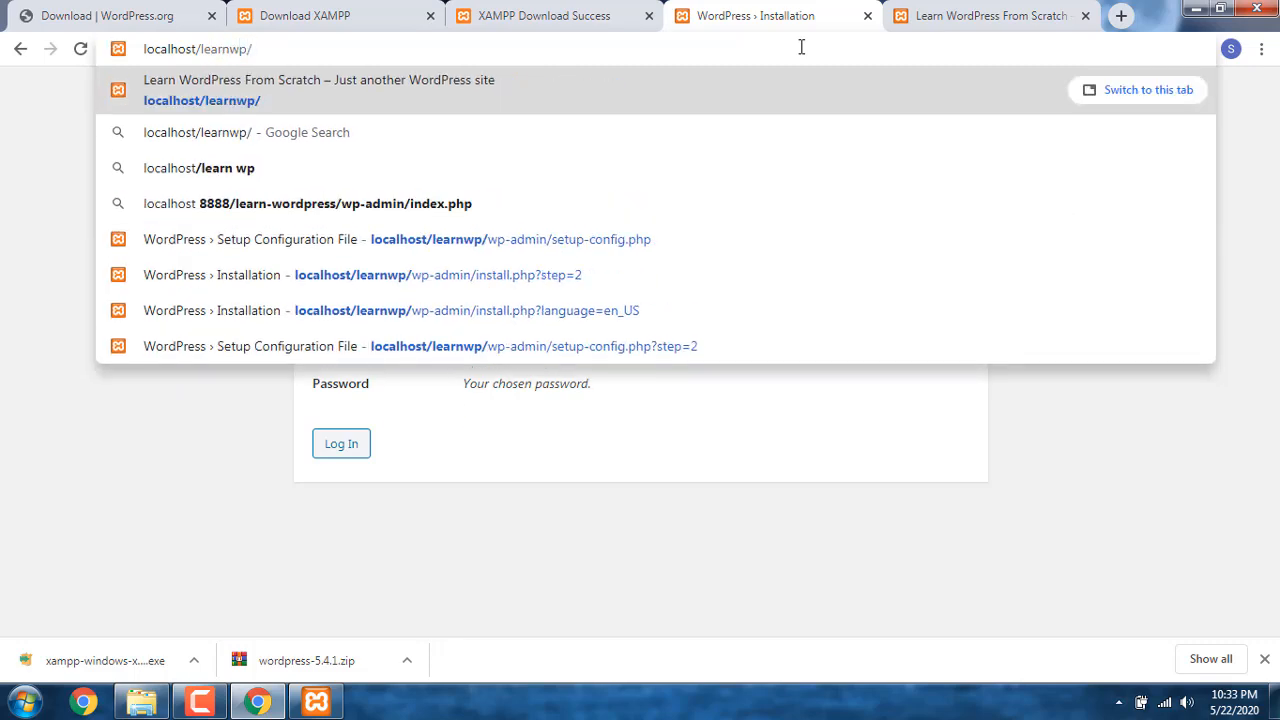
type("wp-a")
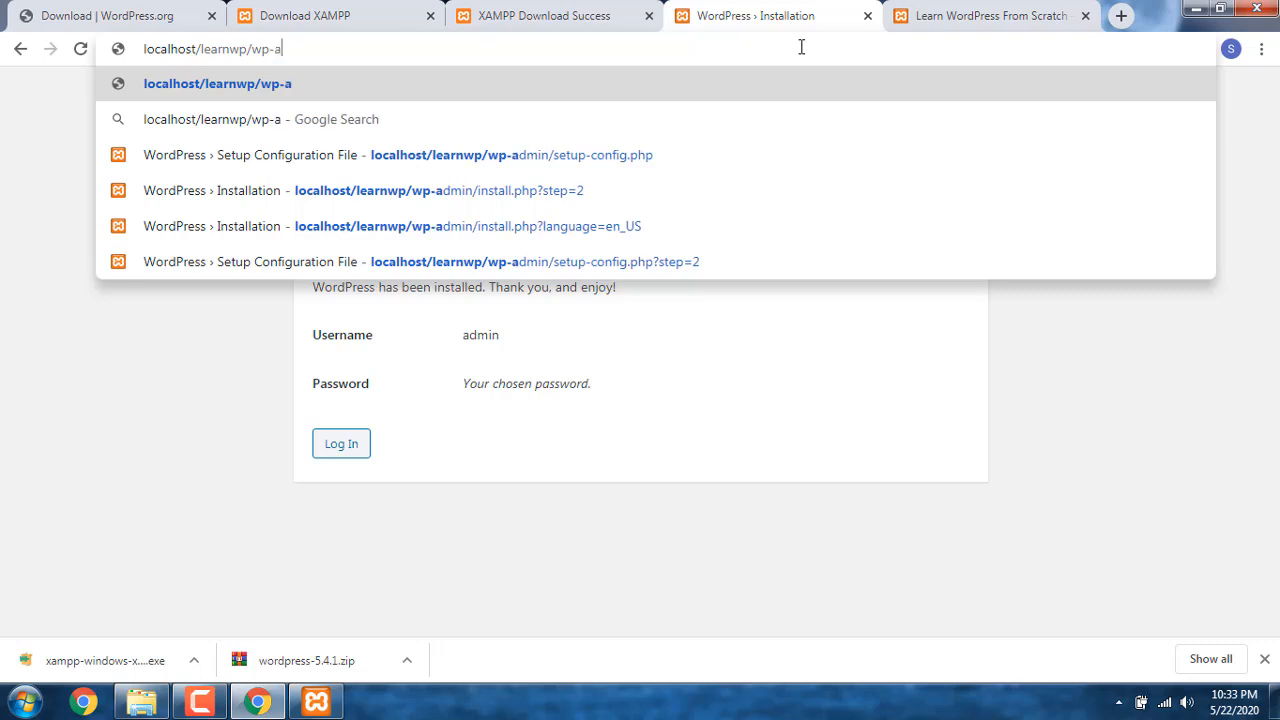
type("dmin")
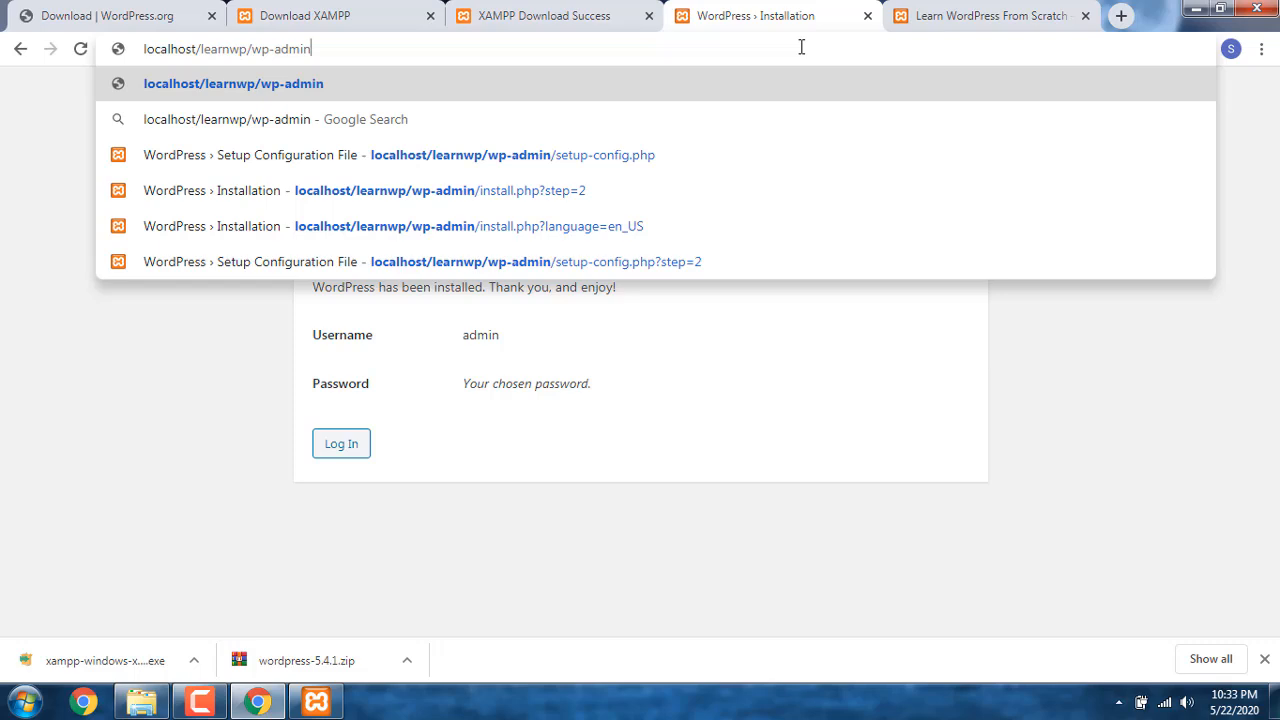
key("Return")
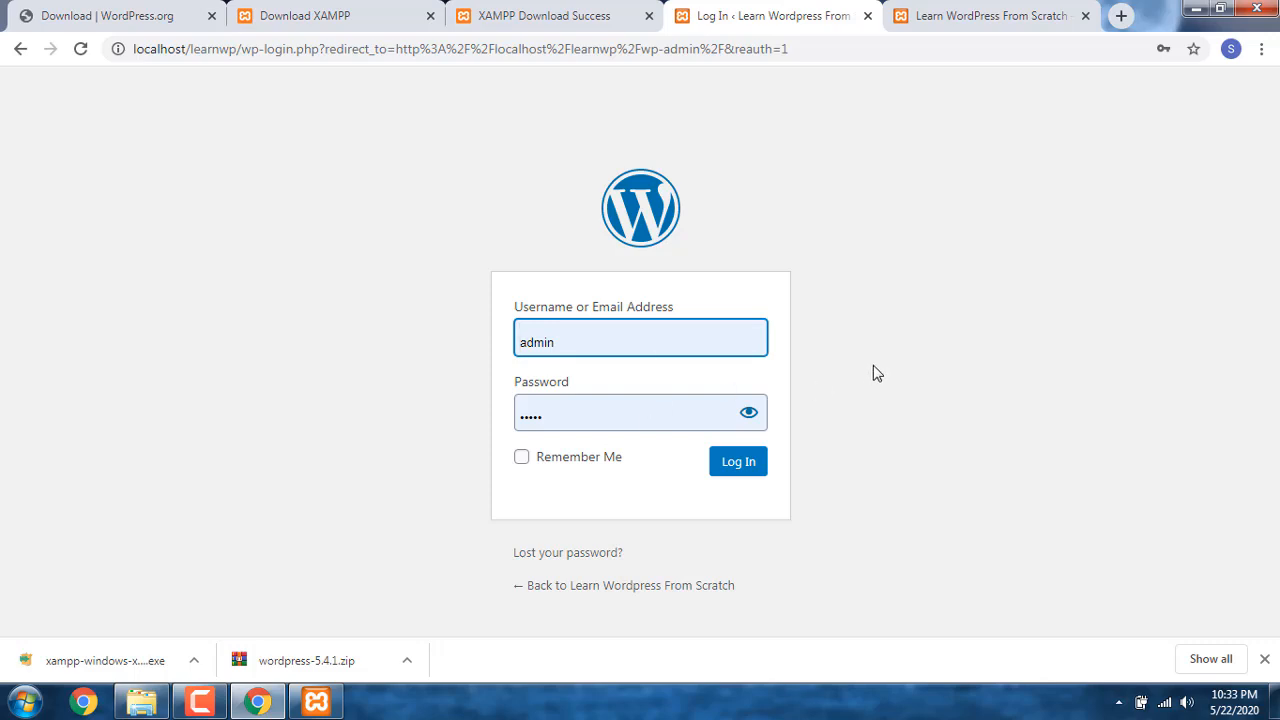
Step: Log in to the WordPress dashboard with the username admin and the account password
type("adm")
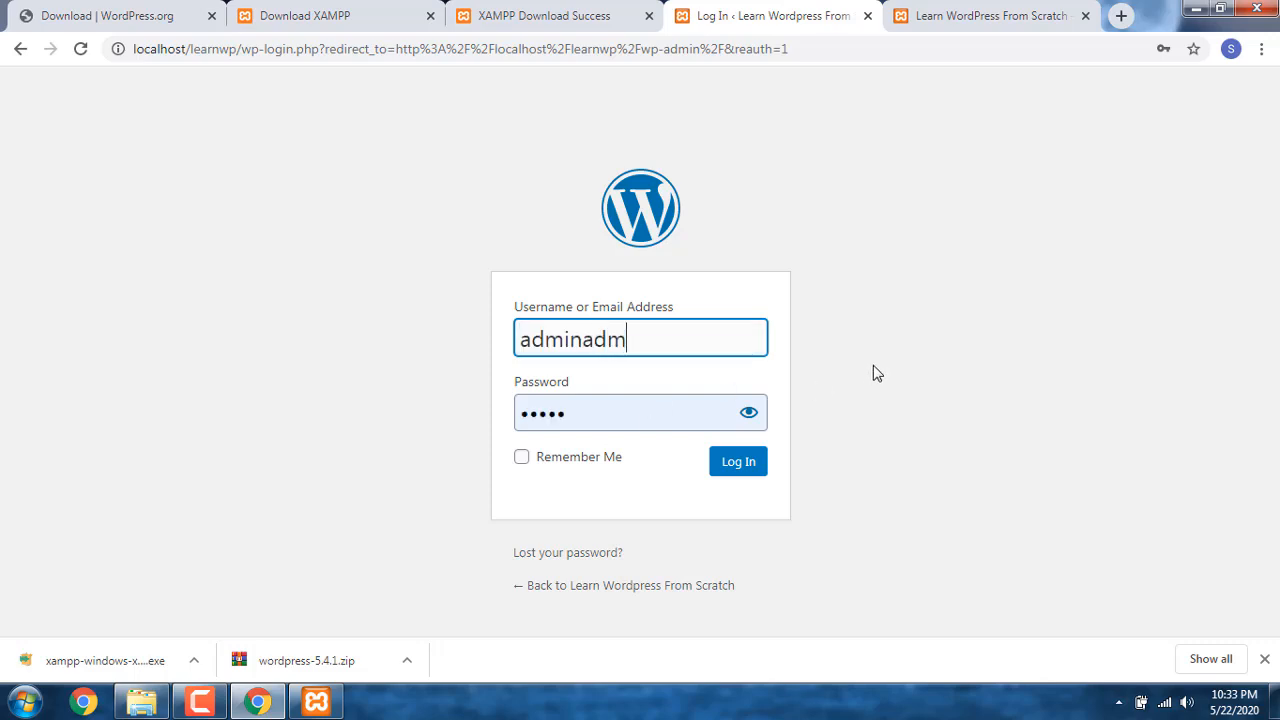
key("ctrl+a")
type("admin")
key("Tab")
type("admin")
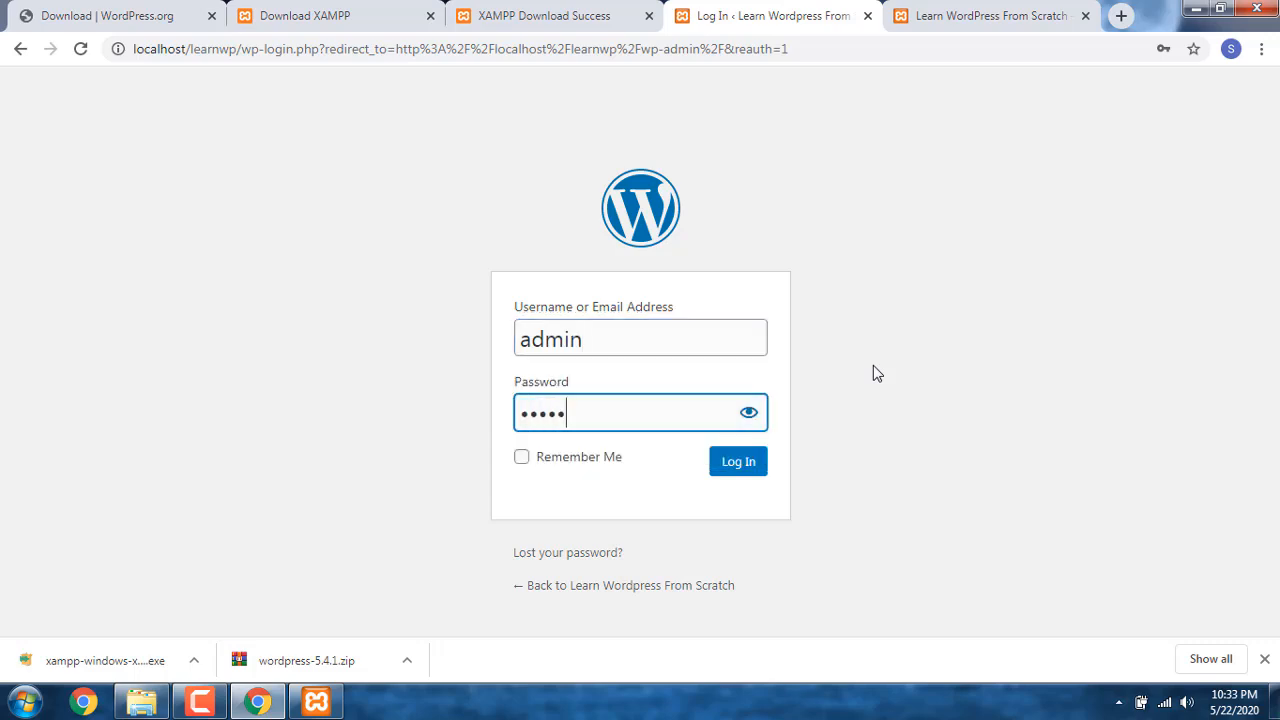
key("Return")
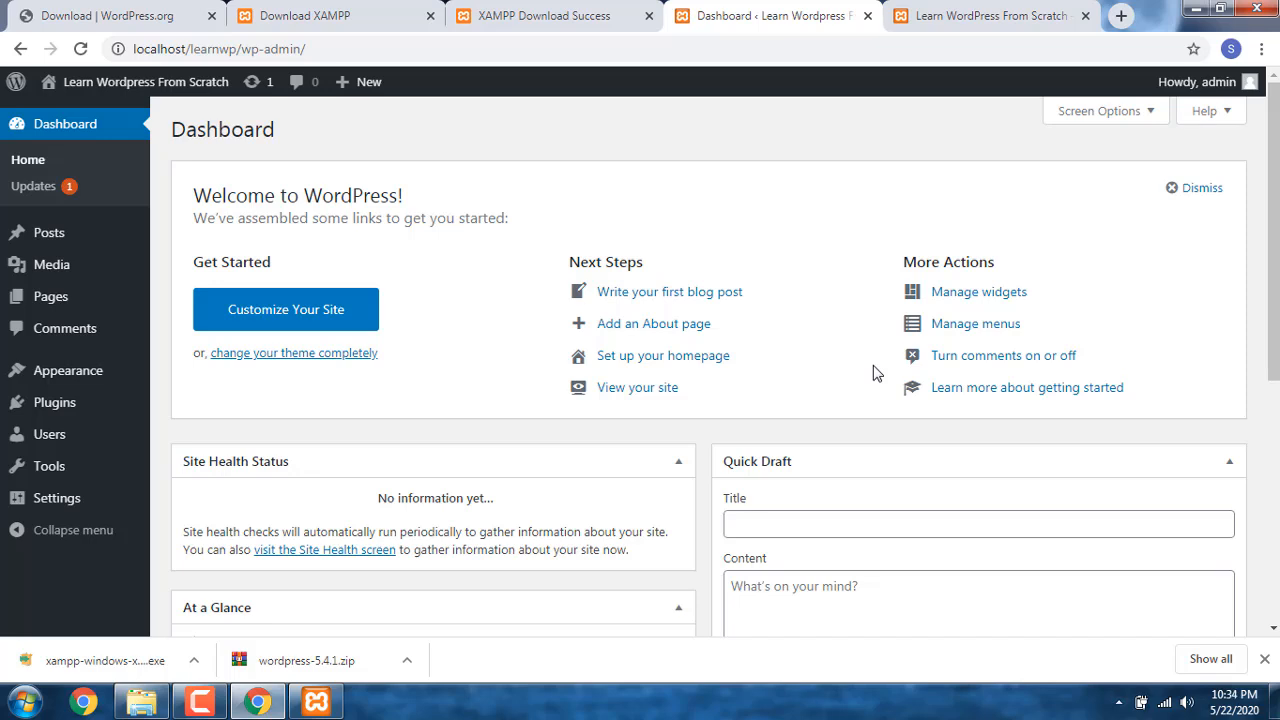
mouse_move(73, 276)
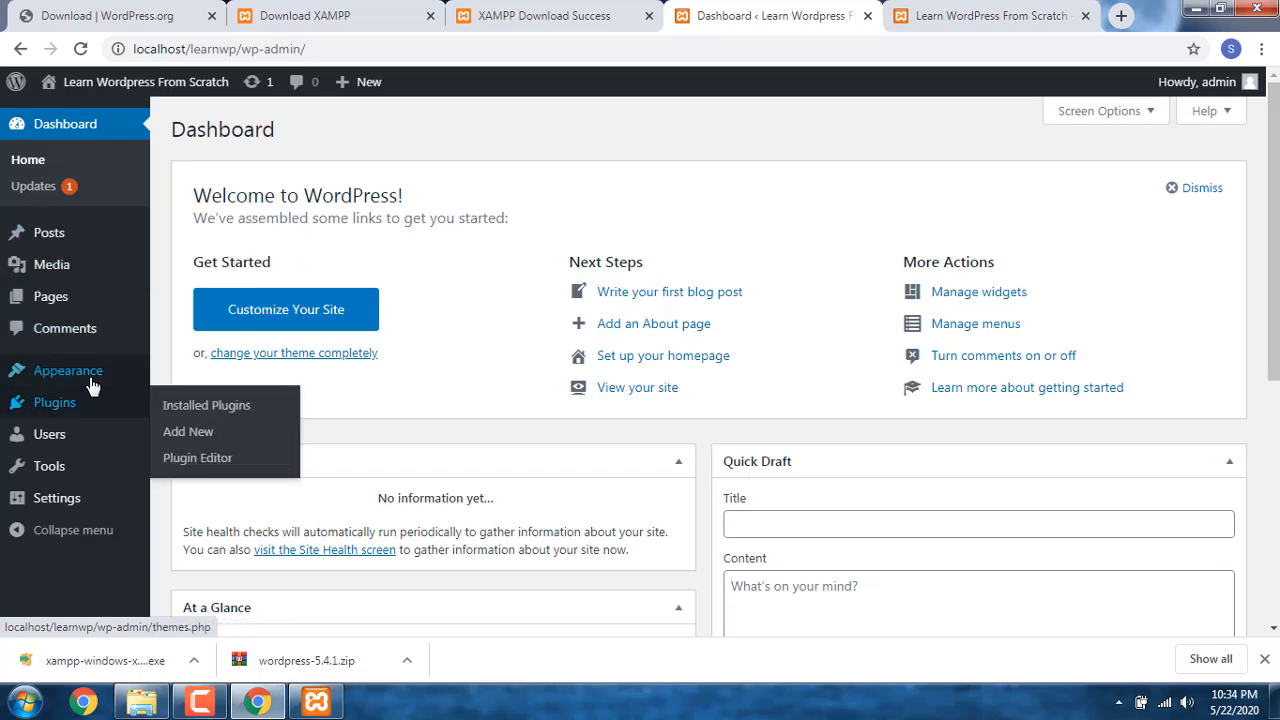
mouse_move(92, 372)
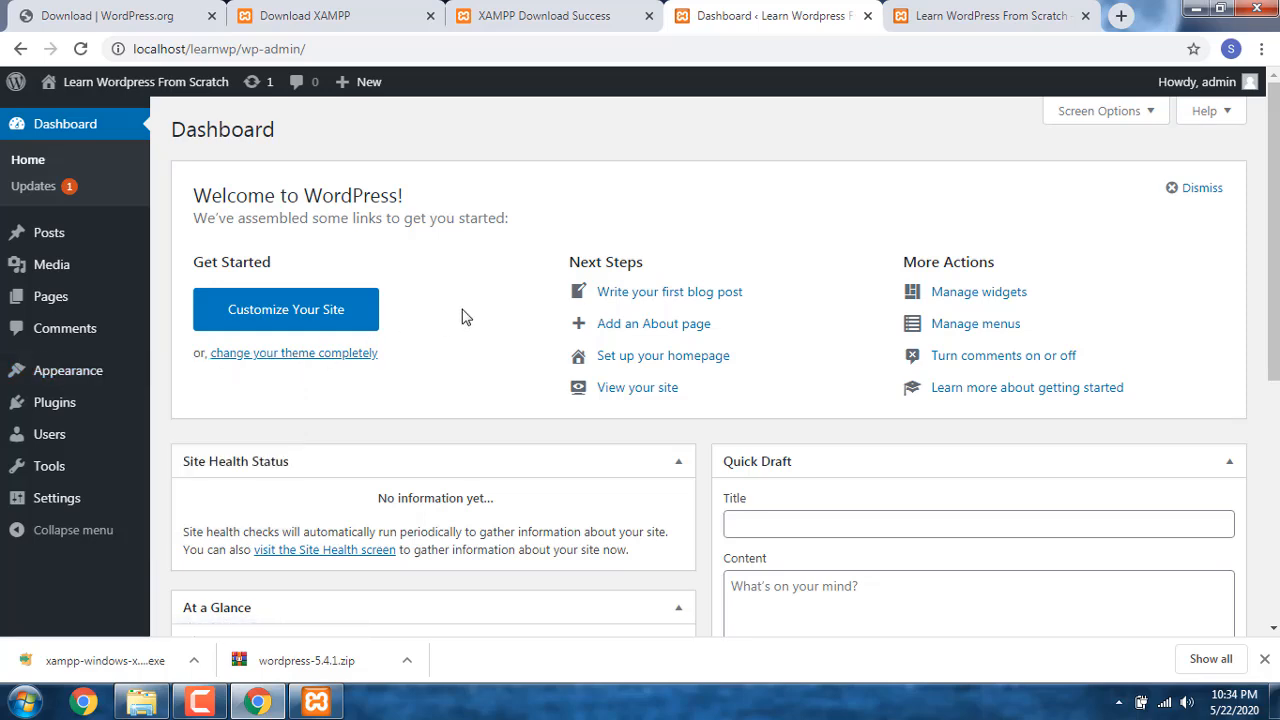